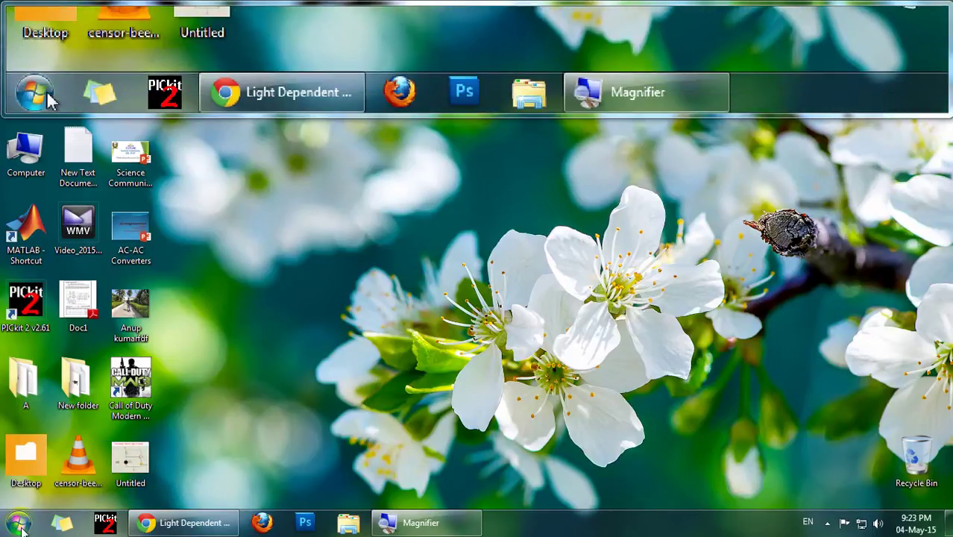
- Search the Windows Start menu for ISIS to find ISIS 7 Professional
{"action": "left_click", "coordinate": [18, 522]}
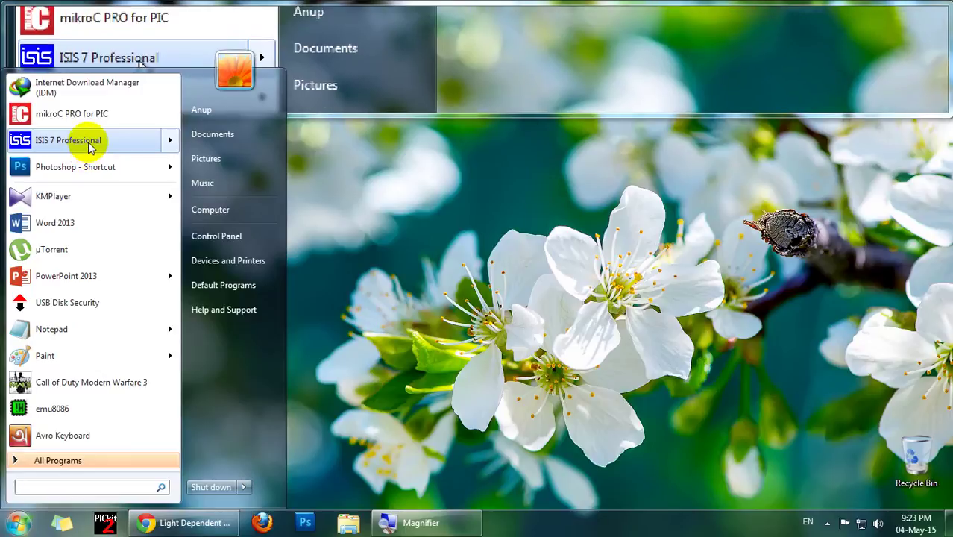
{"action": "mouse_move", "coordinate": [89, 140]}
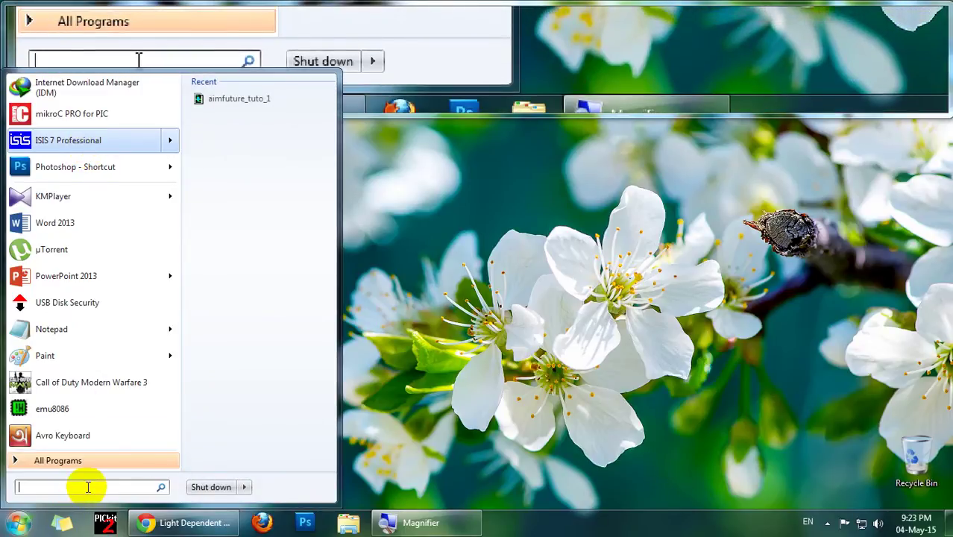
- Launch ISIS 7 Professional maximized on a blank schematic and open Pick Devices
{"action": "type", "text": "ISIS"}
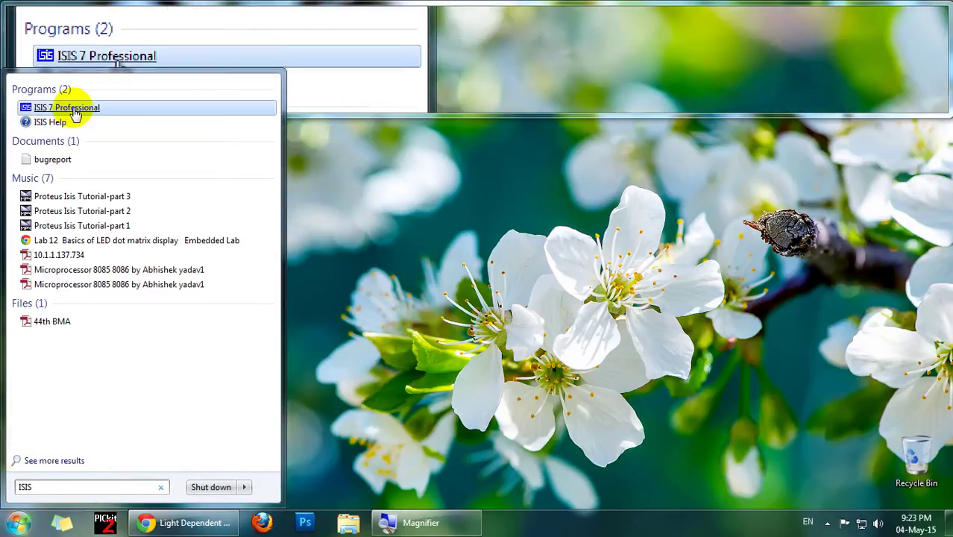
{"action": "left_click", "coordinate": [72, 107]}
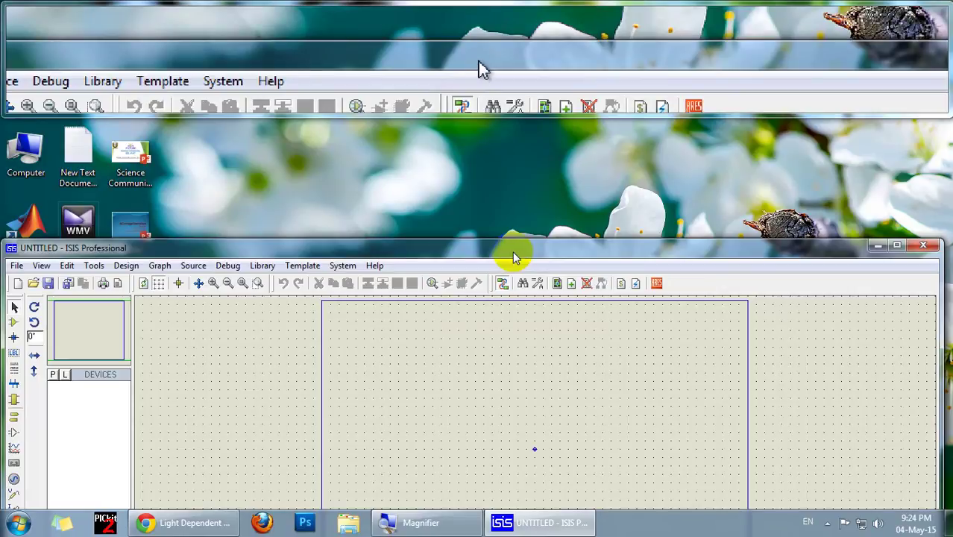
{"action": "double_click", "coordinate": [513, 250]}
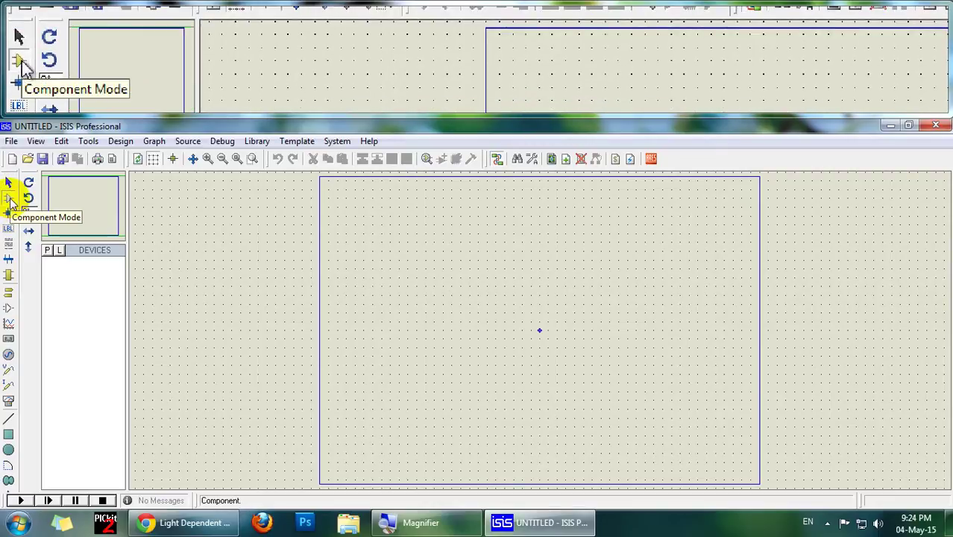
{"action": "left_click", "coordinate": [47, 251]}
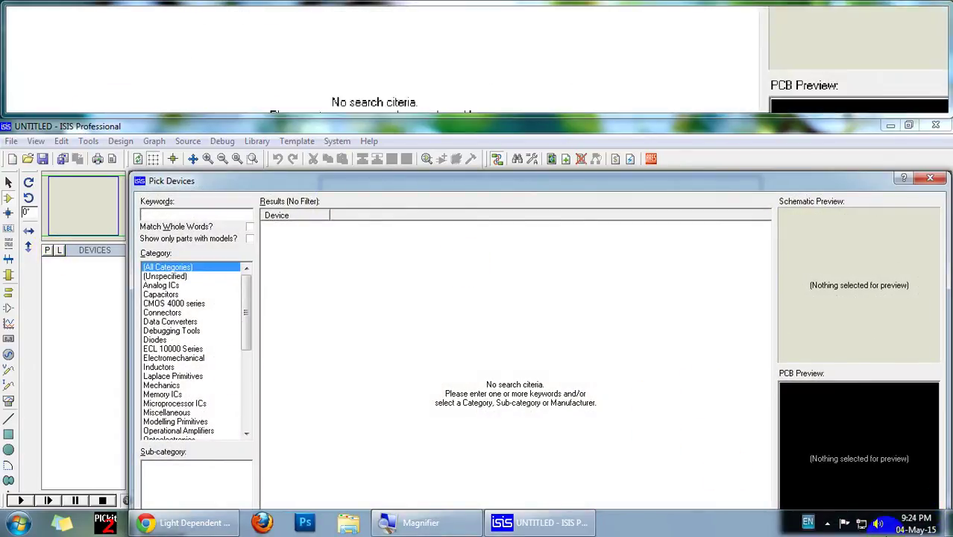
- Open the Untitled.jpg street-light circuit in Picasa, then bring up the LDR web page
{"action": "left_click", "coordinate": [948, 522]}
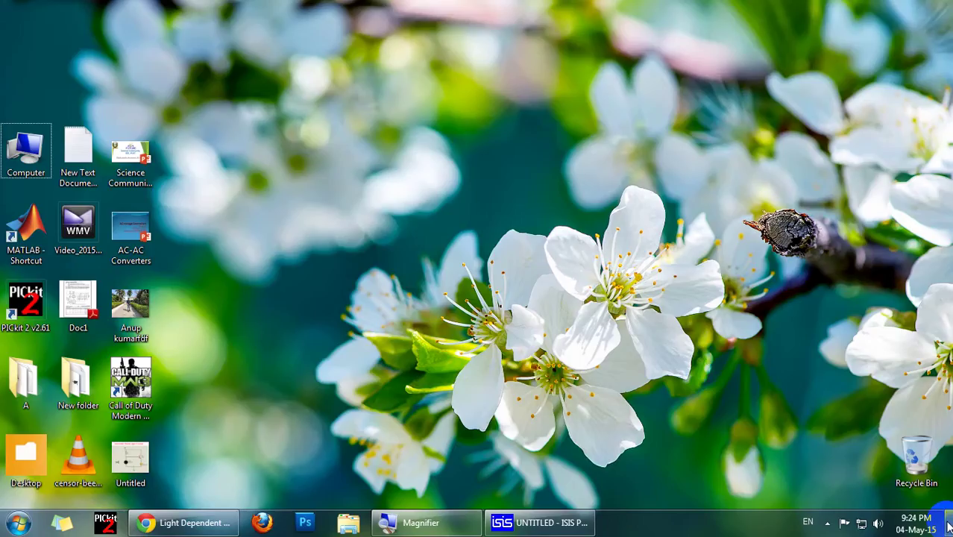
{"action": "right_click", "coordinate": [304, 298]}
{"action": "left_click", "coordinate": [333, 330]}
{"action": "left_click", "coordinate": [130, 447]}
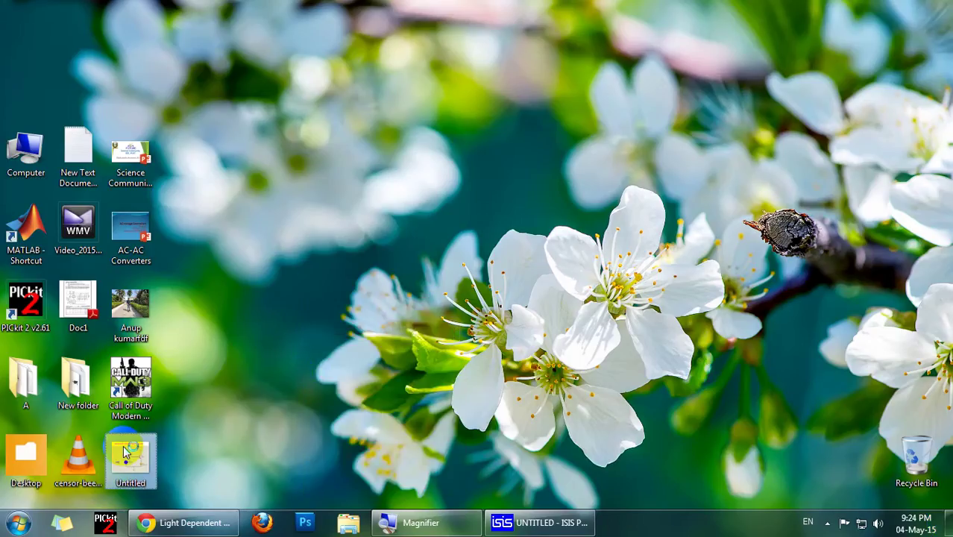
{"action": "double_click", "coordinate": [130, 452]}
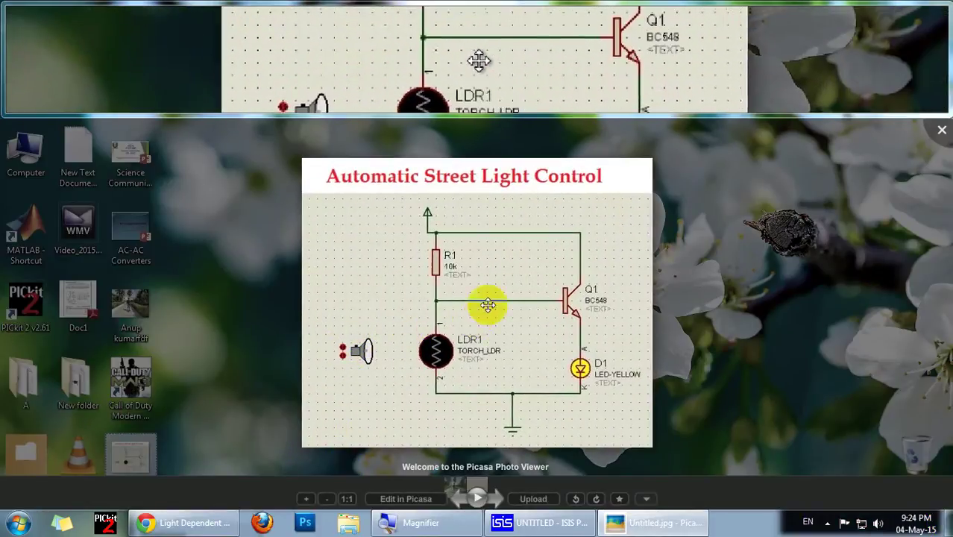
{"action": "scroll", "coordinate": [482, 364], "scroll_direction": "up", "scroll_amount": 1}
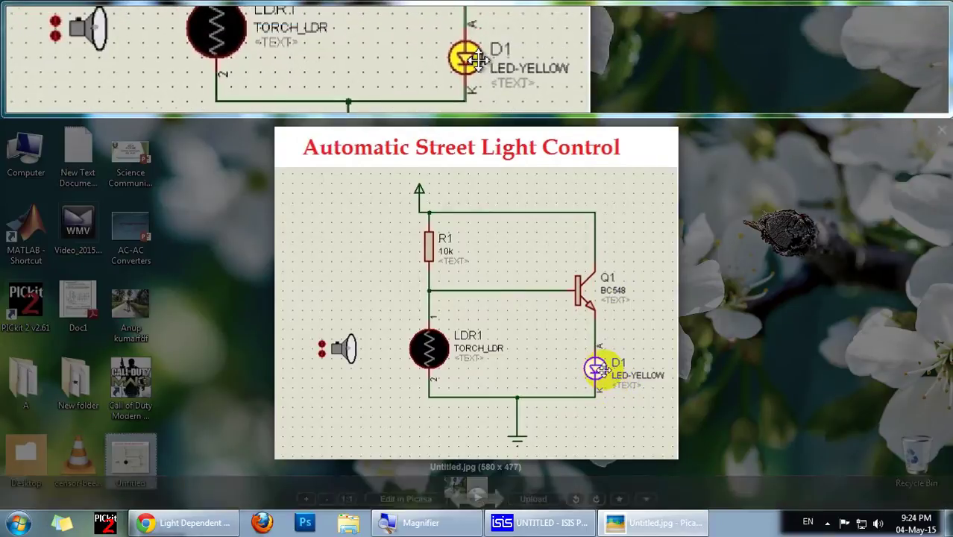
{"action": "left_click", "coordinate": [429, 353]}
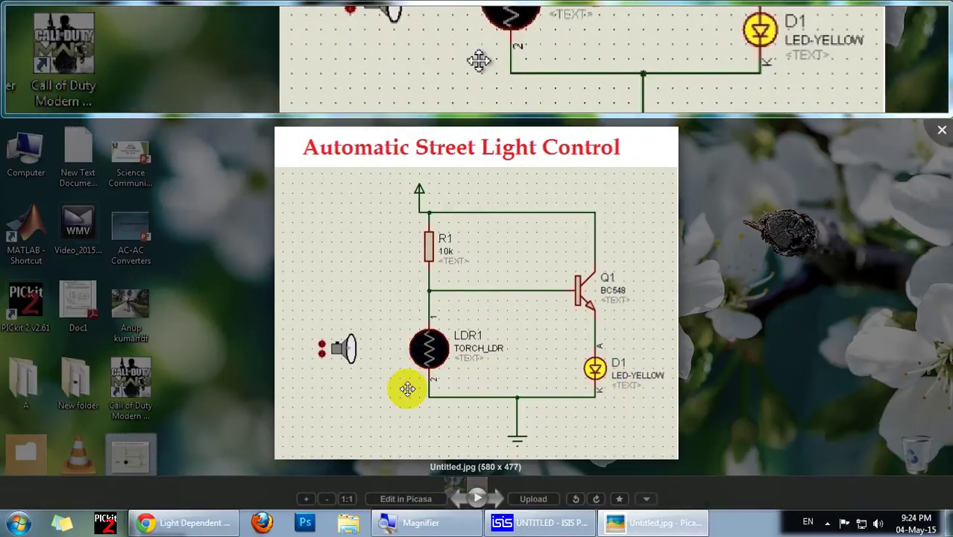
{"action": "left_click", "coordinate": [191, 522]}
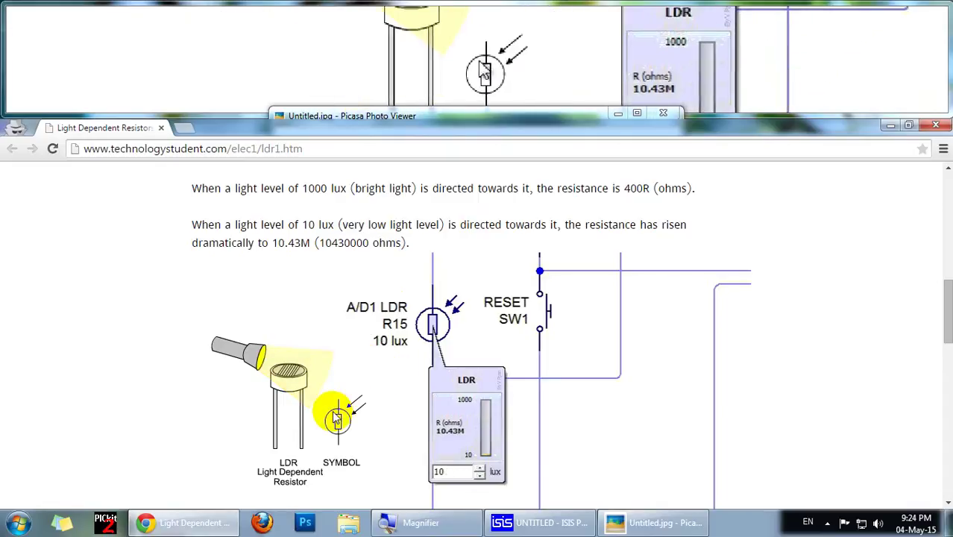
- Scroll the technologystudent.com LDR page down to its resistance-versus-lux simulation
{"action": "scroll", "coordinate": [322, 395], "scroll_direction": "down", "scroll_amount": 1}
{"action": "scroll", "coordinate": [930, 340], "scroll_direction": "up", "scroll_amount": 2}
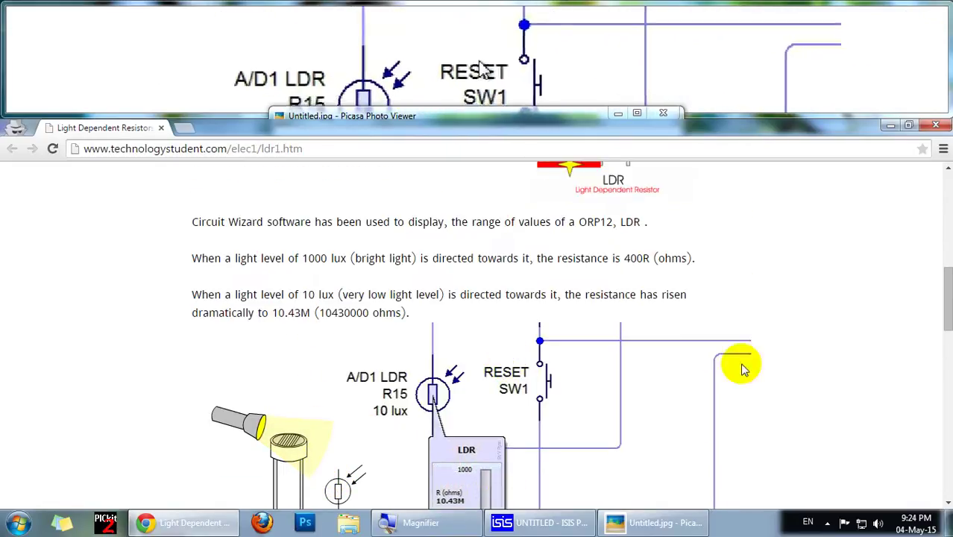
{"action": "scroll", "coordinate": [945, 289], "scroll_direction": "up", "scroll_amount": 2}
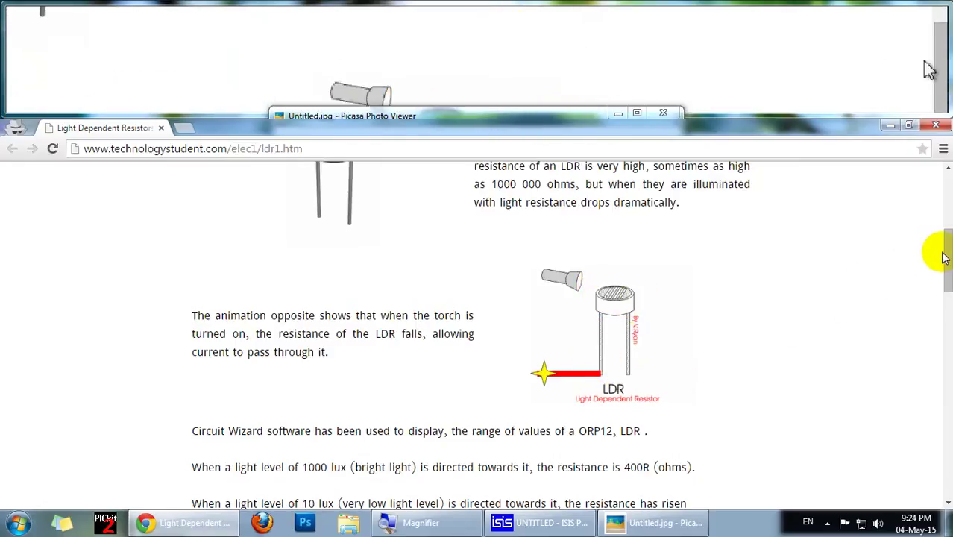
{"action": "left_click_drag", "start_coordinate": [947, 258], "coordinate": [947, 332]}
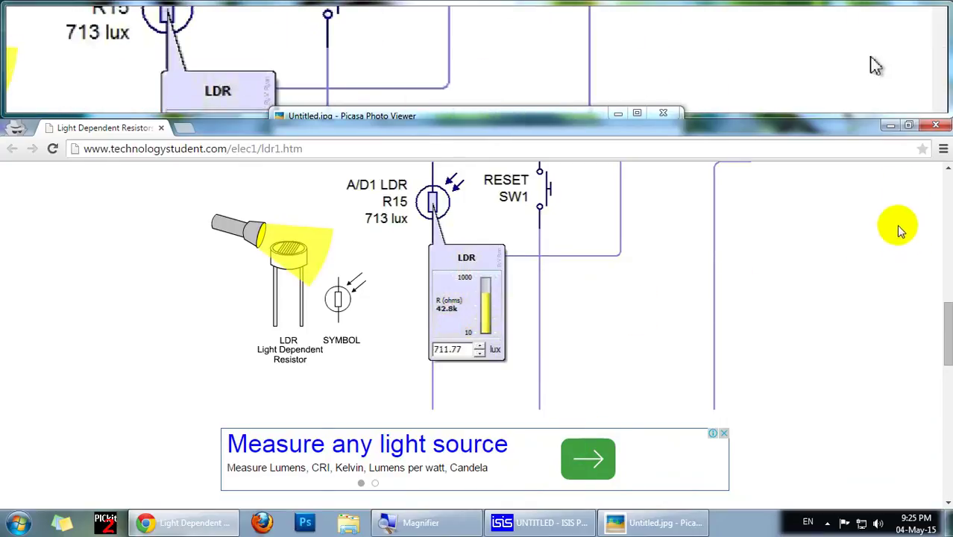
- Minimize Chrome and view the street-light circuit image full-screen in Picasa
{"action": "left_click", "coordinate": [890, 125]}
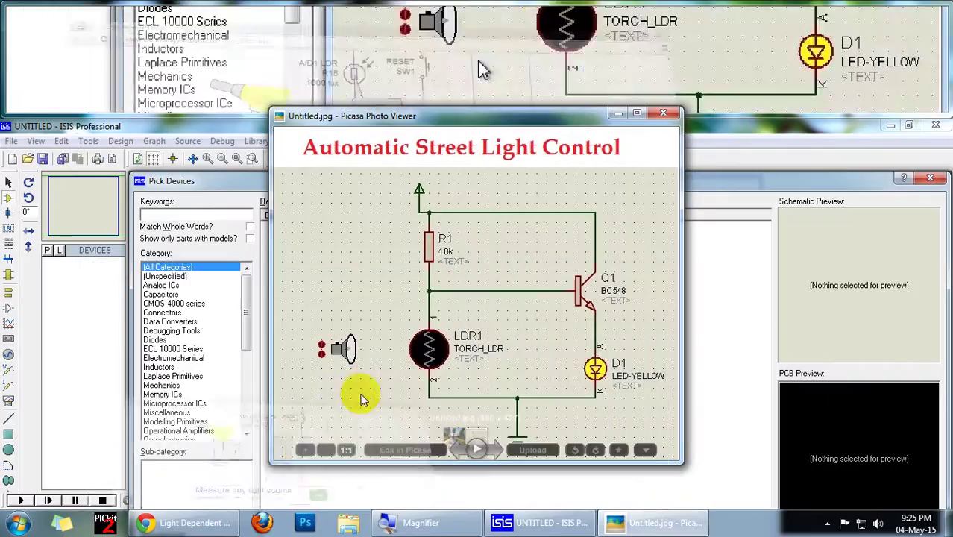
{"action": "left_click", "coordinate": [626, 522]}
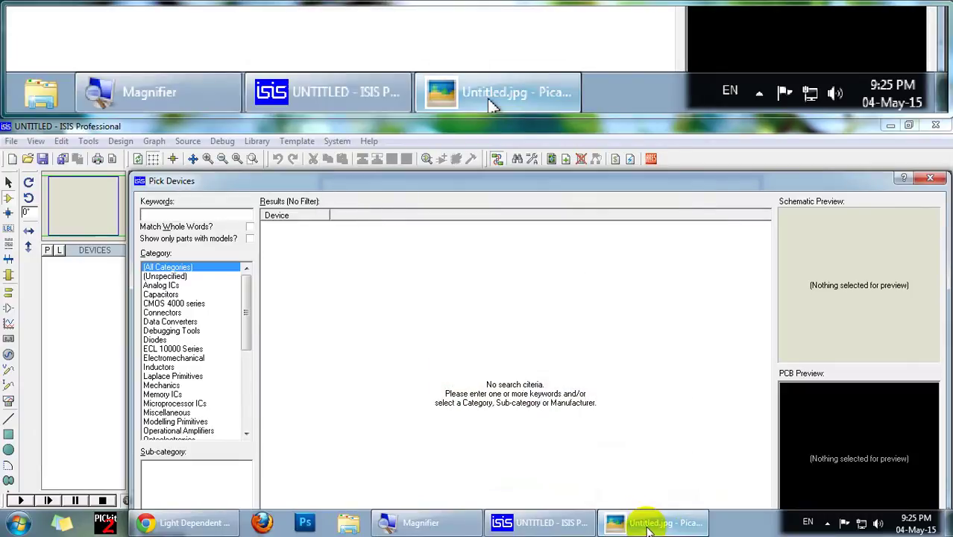
{"action": "left_click", "coordinate": [627, 522]}
{"action": "double_click", "coordinate": [466, 303]}
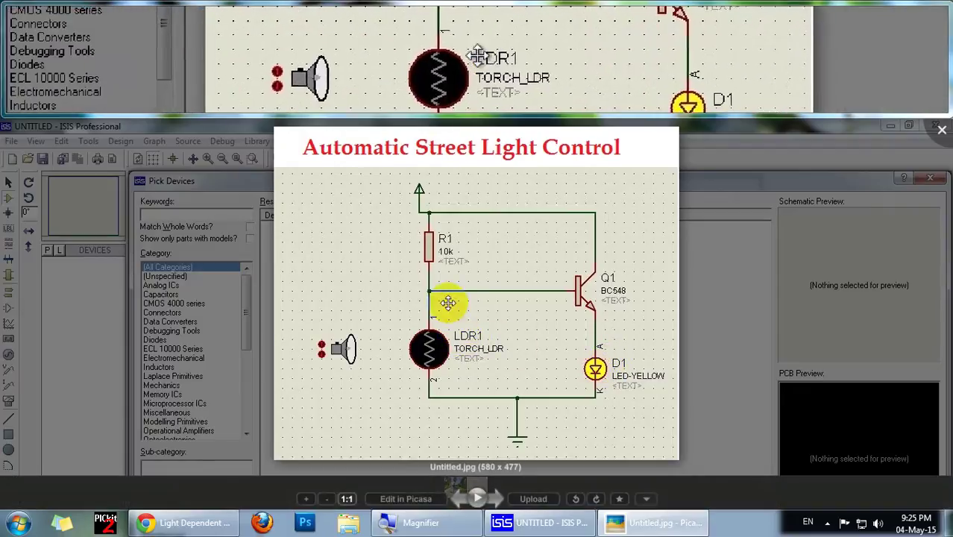
- Leave the full-screen image and close the ISIS Pick Devices dialog
{"action": "left_click", "coordinate": [212, 526]}
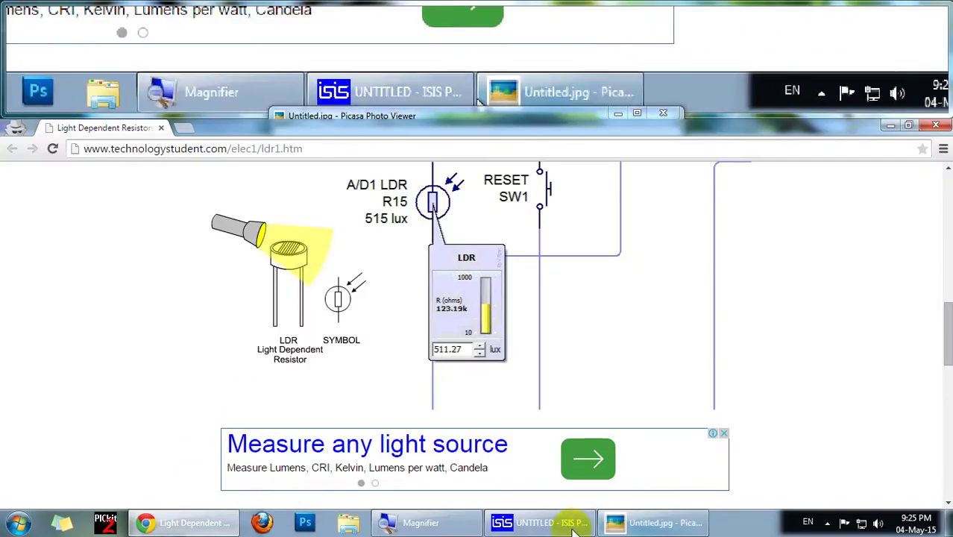
{"action": "left_click", "coordinate": [520, 513]}
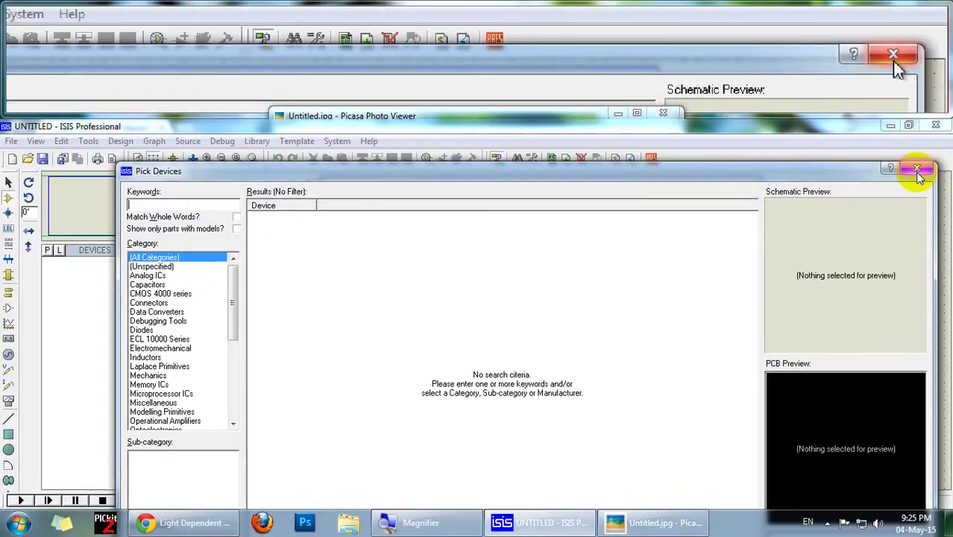
{"action": "left_click", "coordinate": [917, 171]}
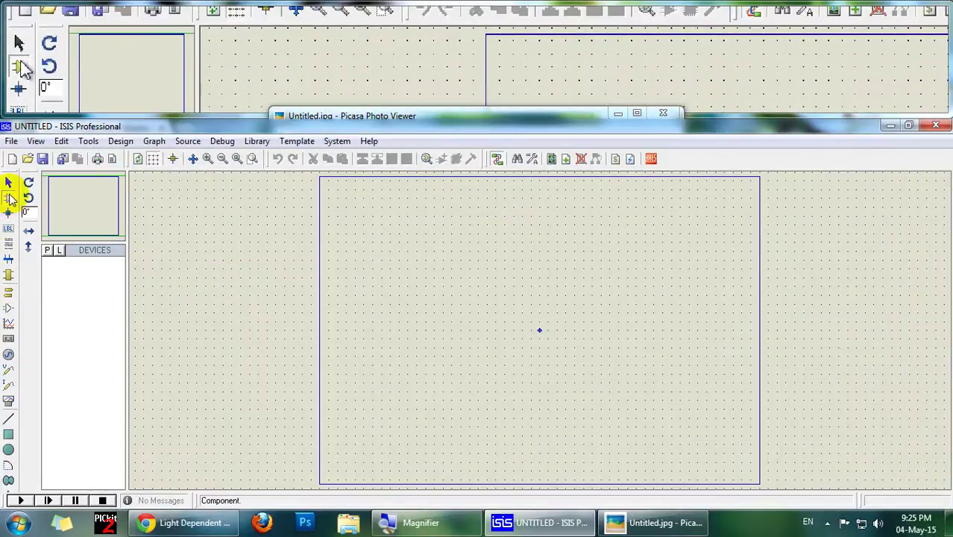
- Search LDR in Pick Devices and add TORCH_LDR (ACTIVE) to the devices list
{"action": "left_click", "coordinate": [47, 251]}
{"action": "type", "text": "LDR"}
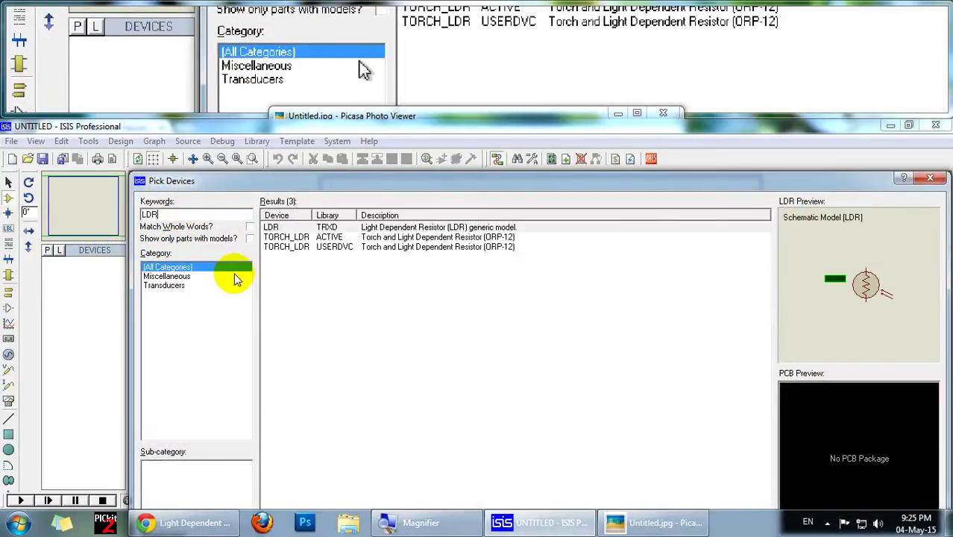
{"action": "left_click", "coordinate": [332, 226]}
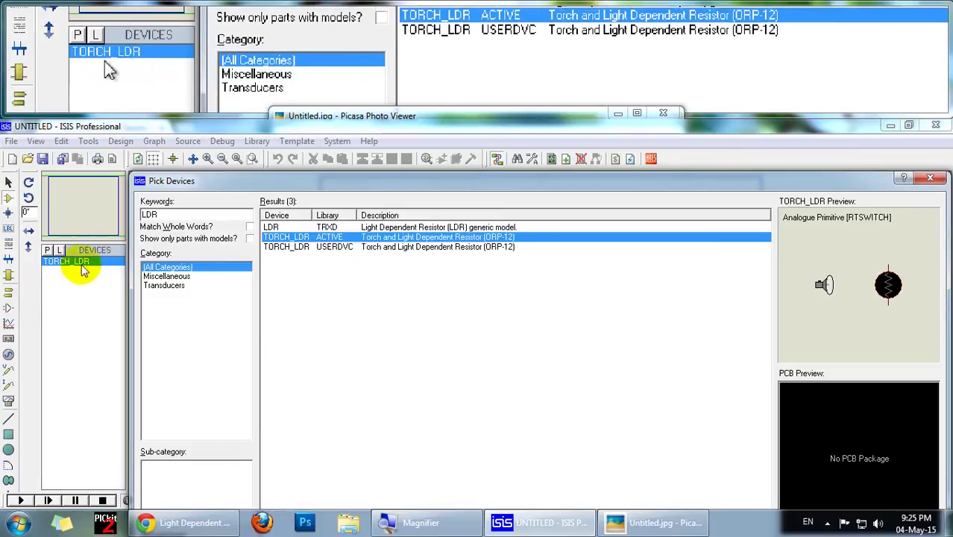
{"action": "left_click_drag", "start_coordinate": [170, 182], "coordinate": [180, 180]}
{"action": "left_click", "coordinate": [191, 217]}
{"action": "type", "text": "10"}
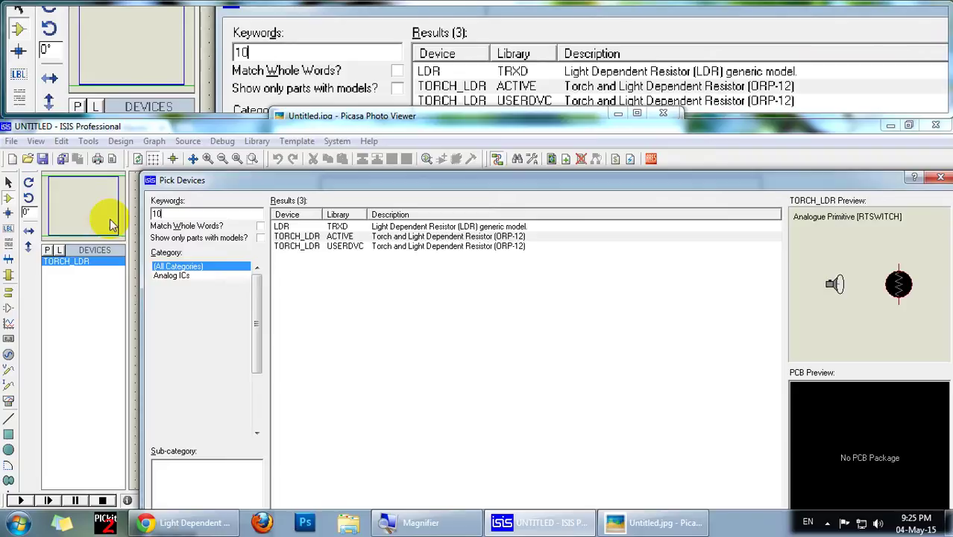
- Search 10k and preview trimmer results like 3224W-1-103E and 3214X-1-103E
{"action": "type", "text": "k"}
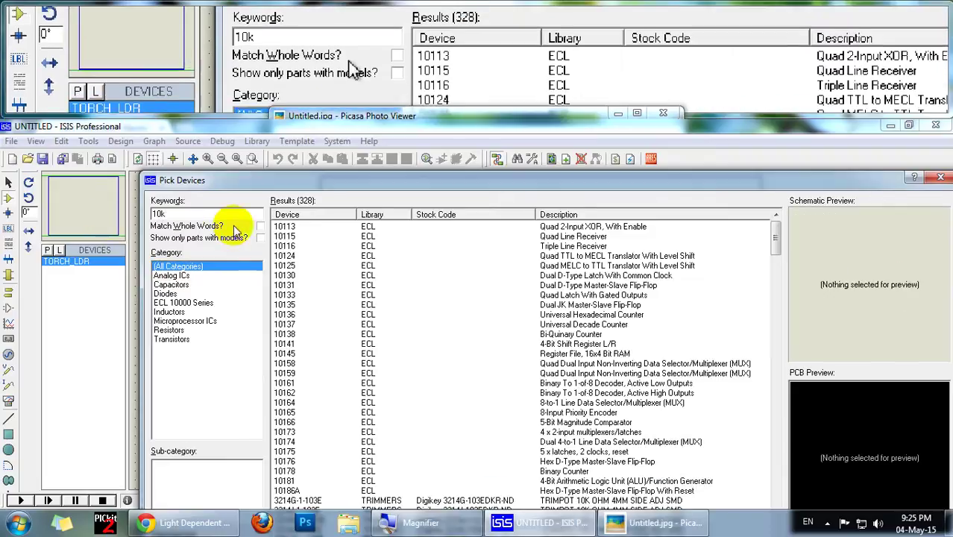
{"action": "left_click", "coordinate": [173, 333]}
{"action": "left_click", "coordinate": [447, 275]}
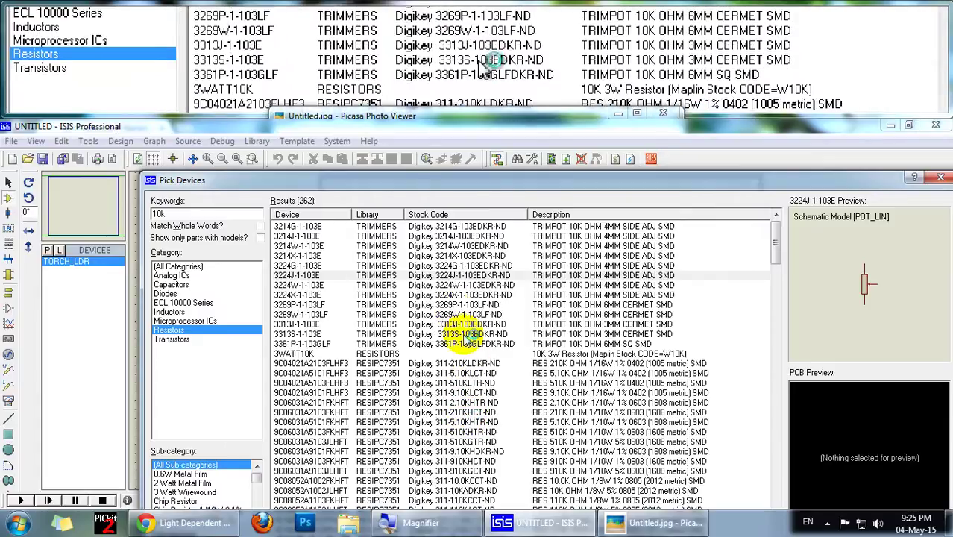
{"action": "left_click", "coordinate": [343, 363]}
{"action": "left_click", "coordinate": [384, 285]}
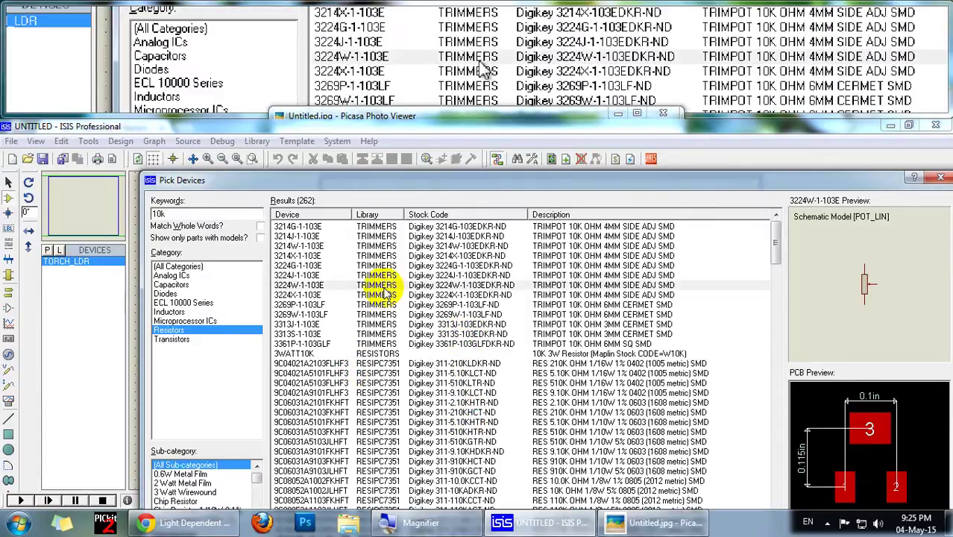
{"action": "left_click", "coordinate": [382, 255]}
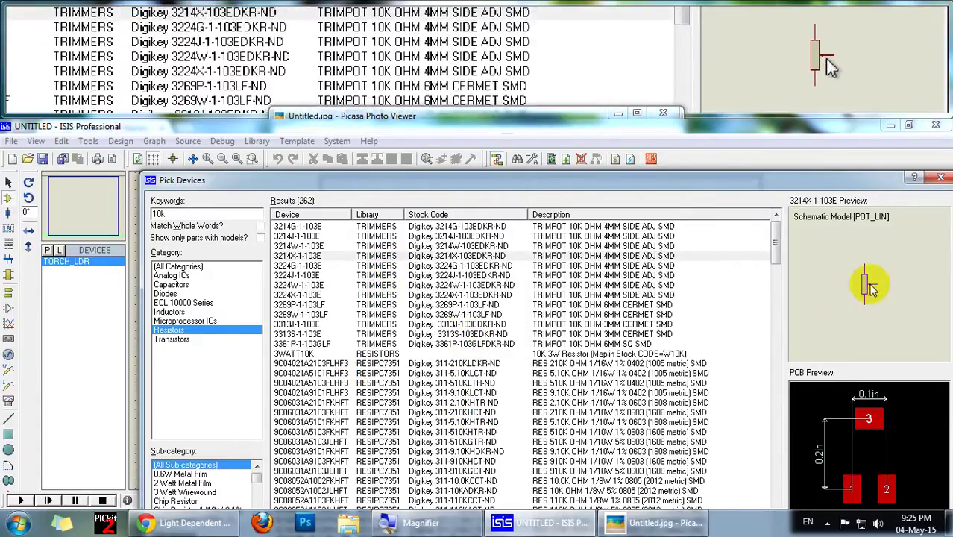
- Add the 9C08052A5101FKHFT 0805 chip resistor to the devices list
{"action": "left_click_drag", "start_coordinate": [776, 246], "coordinate": [776, 266]}
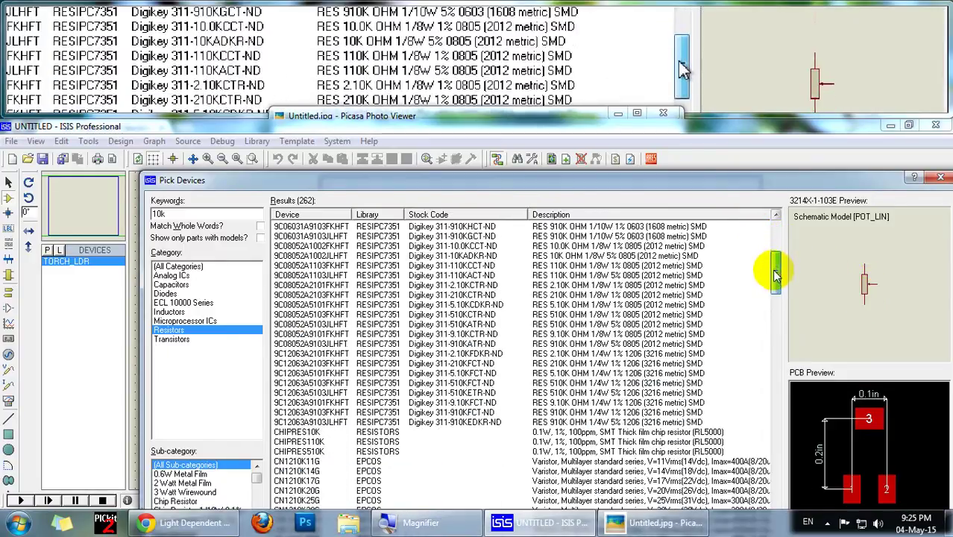
{"action": "left_click", "coordinate": [574, 314]}
{"action": "left_click", "coordinate": [418, 344]}
{"action": "left_click", "coordinate": [403, 305]}
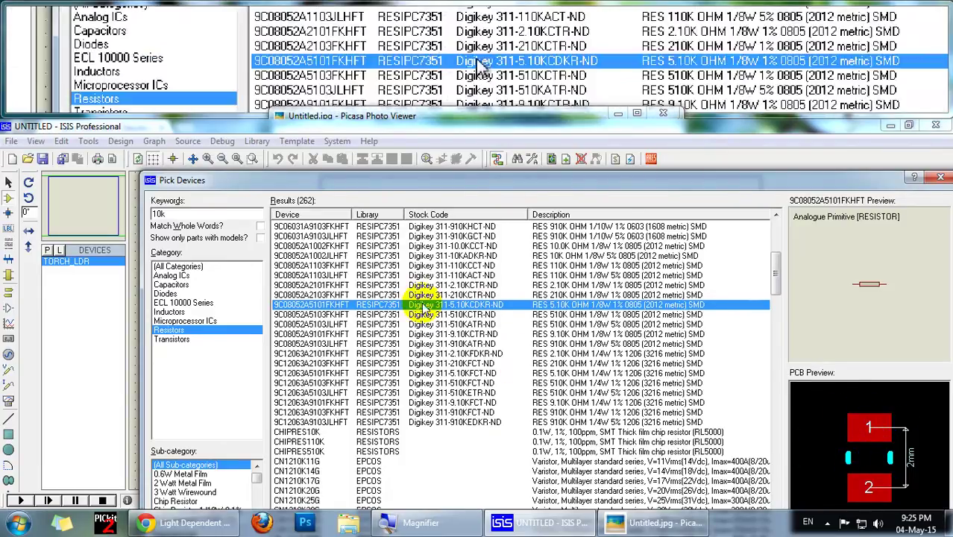
{"action": "double_click", "coordinate": [158, 213]}
- Search 'led' and add LED-YELLOW (ACTIVE) to the devices list
{"action": "type", "text": "led"}
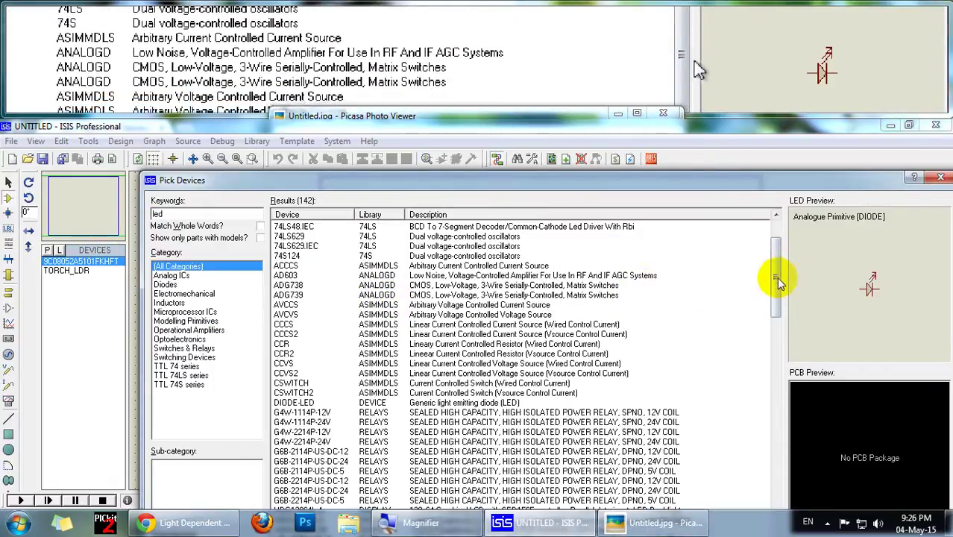
{"action": "left_click_drag", "start_coordinate": [776, 277], "coordinate": [776, 363]}
{"action": "left_click", "coordinate": [379, 316]}
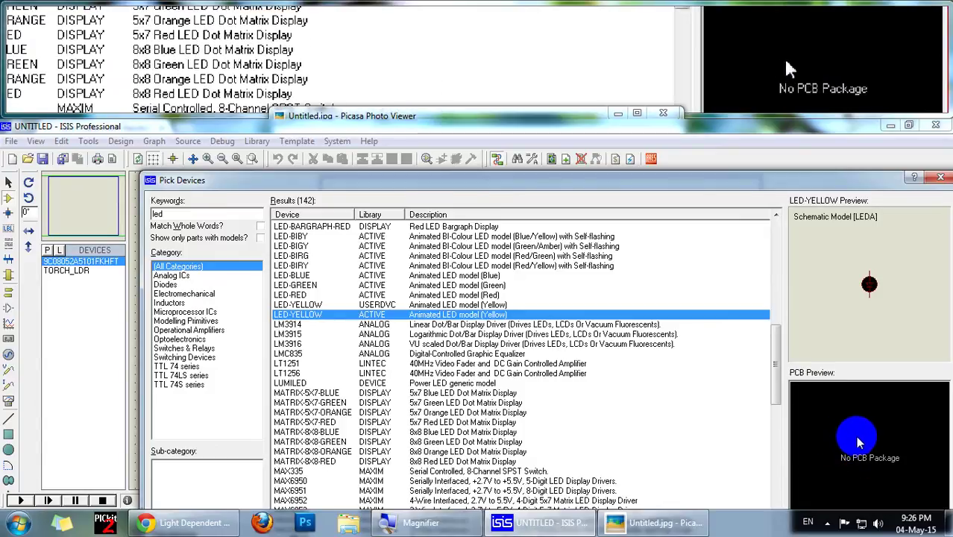
{"action": "double_click", "coordinate": [359, 316]}
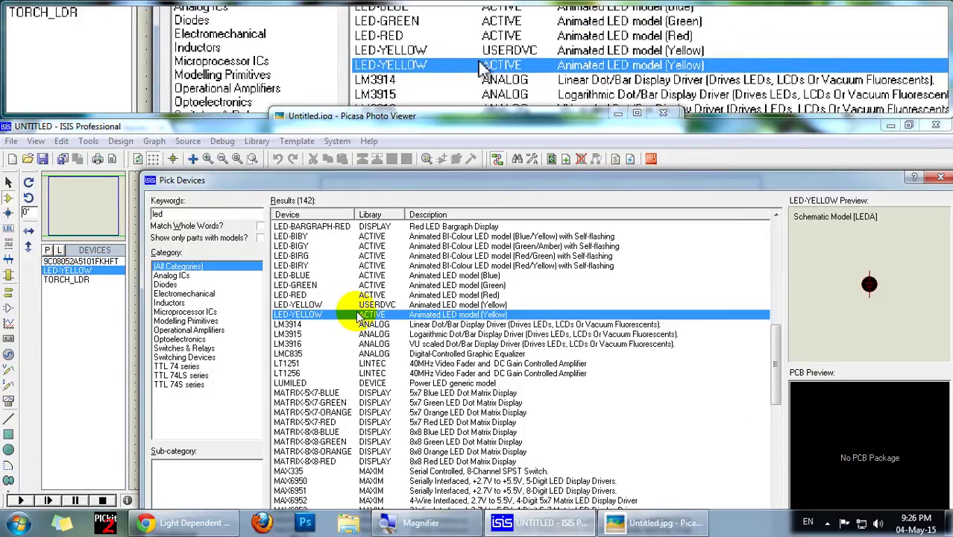
{"action": "double_click", "coordinate": [153, 214]}
{"action": "type", "text": "bc"}
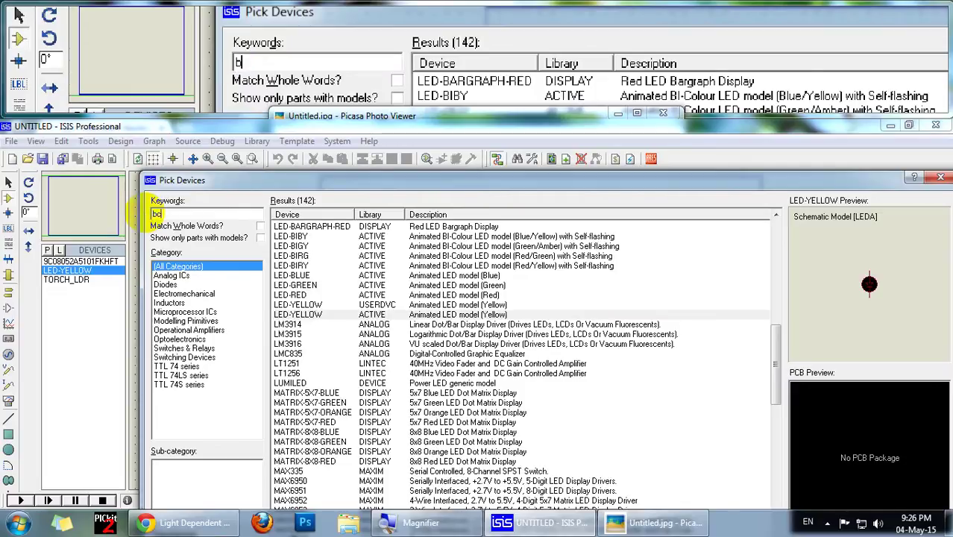
- Search 548, select the BC548 bipolar transistor and move the picker aside
{"action": "type", "text": "548"}
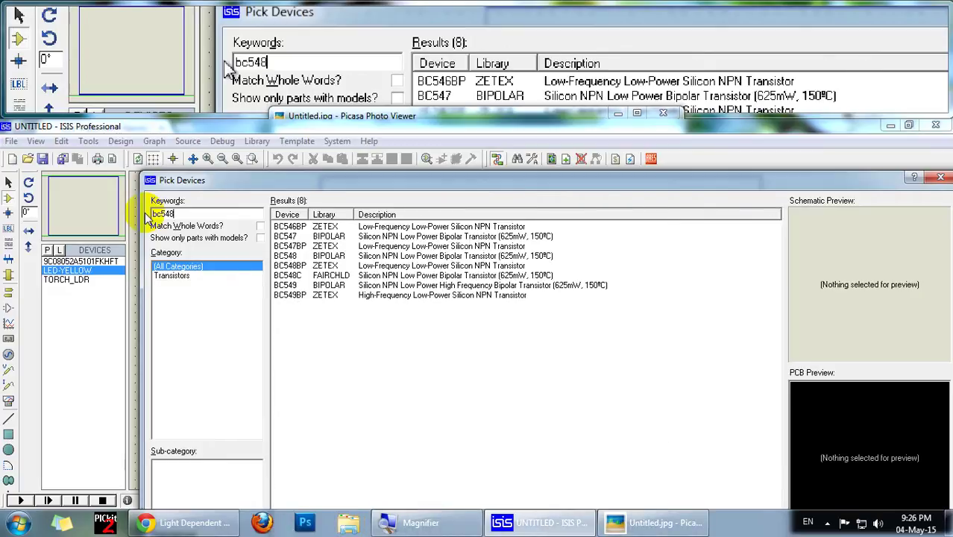
{"action": "left_click", "coordinate": [333, 230]}
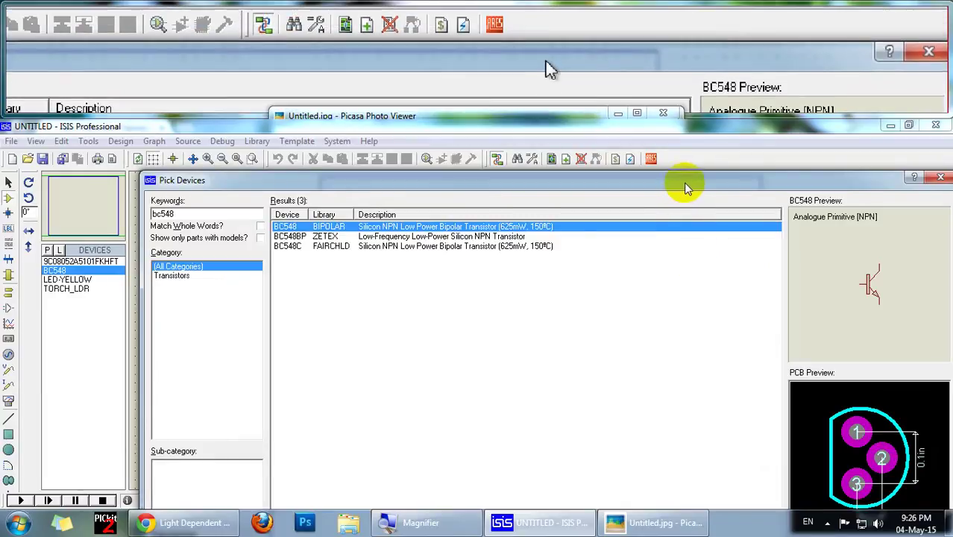
{"action": "mouse_move", "coordinate": [685, 188]}
{"action": "left_mouse_down"}
{"action": "mouse_move", "coordinate": [608, 123]}
{"action": "mouse_move", "coordinate": [608, 136]}
{"action": "left_mouse_up"}
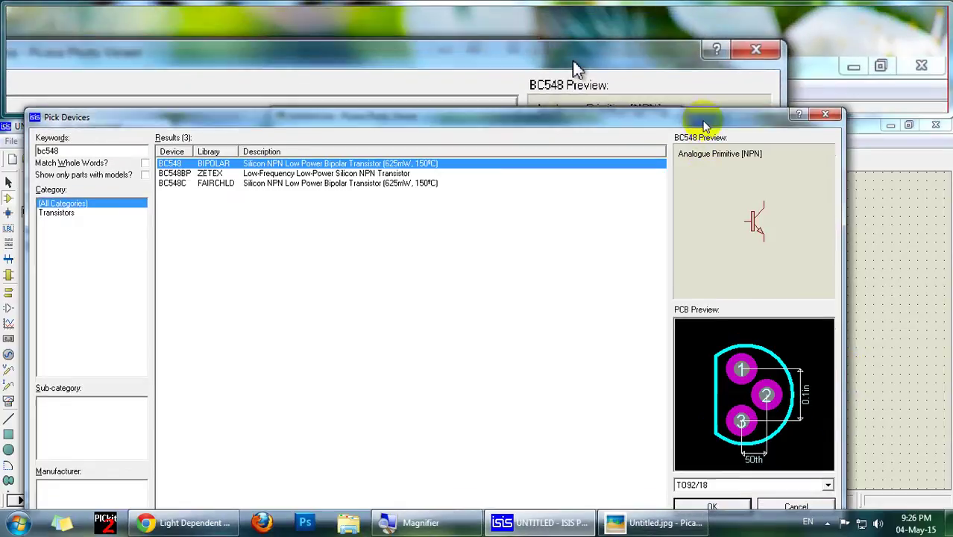
- Place BC548 as Q1 on the sheet, then place TORCH_LDR to its left
{"action": "left_click", "coordinate": [824, 126]}
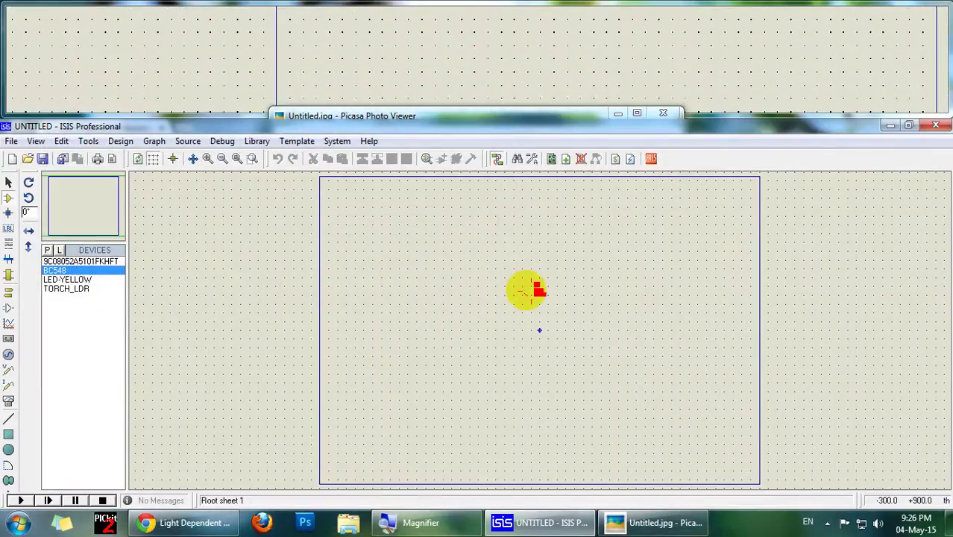
{"action": "scroll", "coordinate": [492, 277], "scroll_direction": "up", "scroll_amount": 1}
{"action": "scroll", "coordinate": [485, 306], "scroll_direction": "up", "scroll_amount": 1}
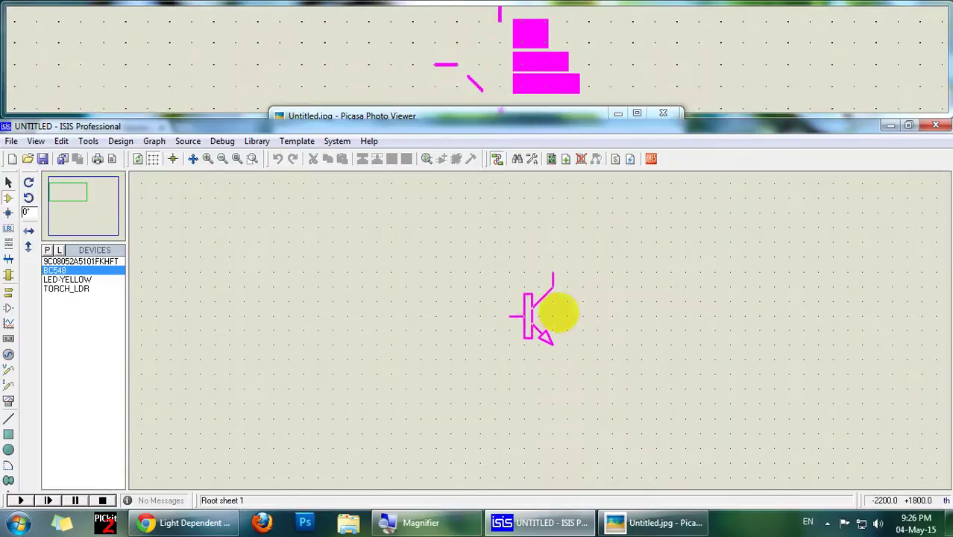
{"action": "left_click", "coordinate": [545, 310]}
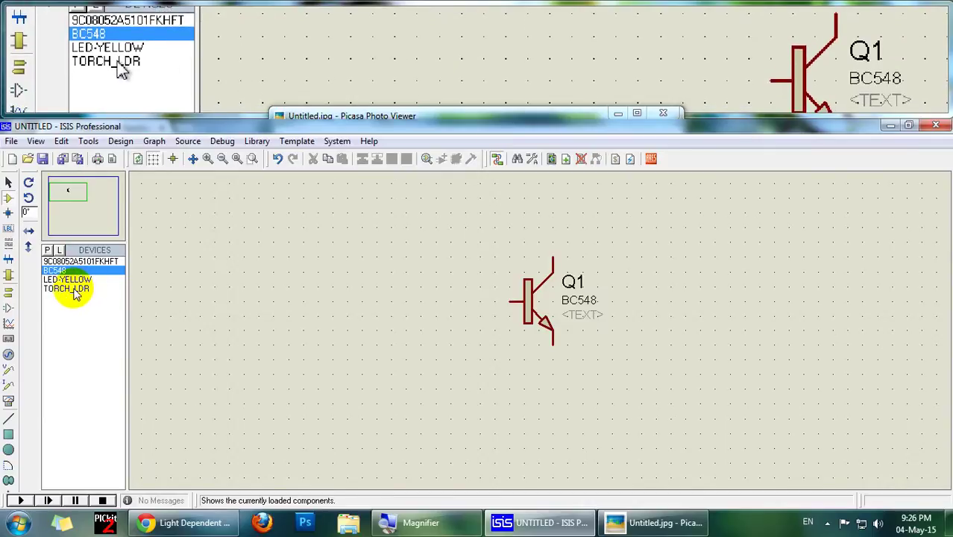
{"action": "left_click", "coordinate": [329, 321]}
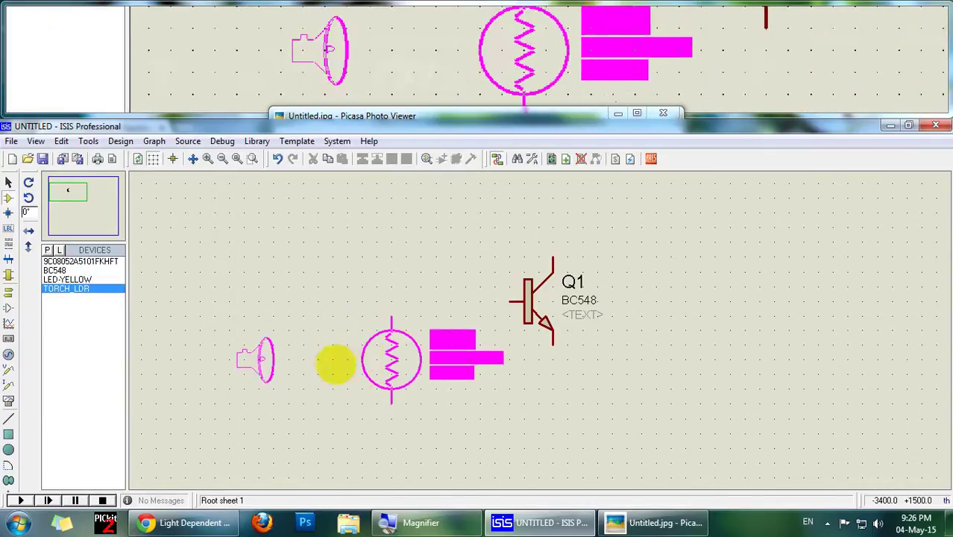
{"action": "left_click", "coordinate": [328, 369]}
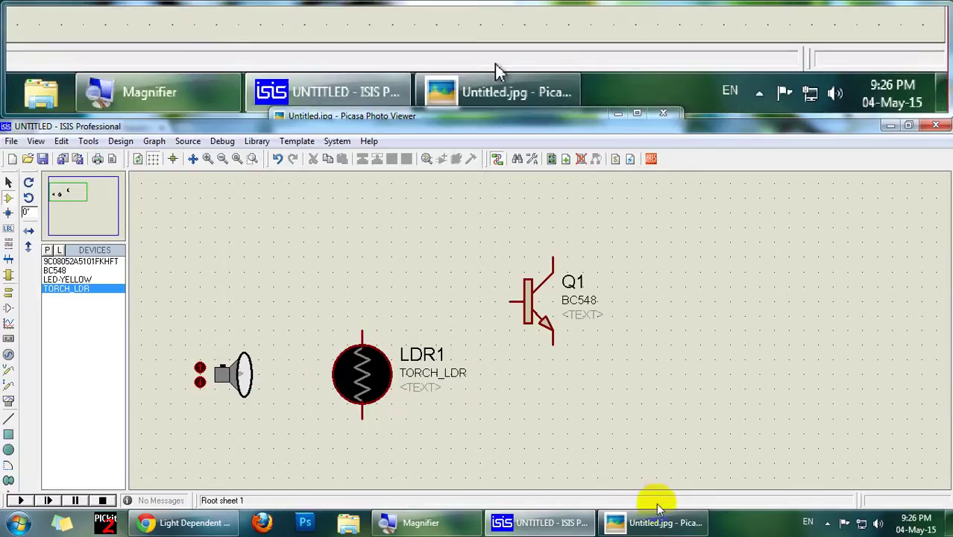
- Check the Untitled.jpg street light reference circuit in Picasa, then close the image
{"action": "left_click", "coordinate": [649, 522]}
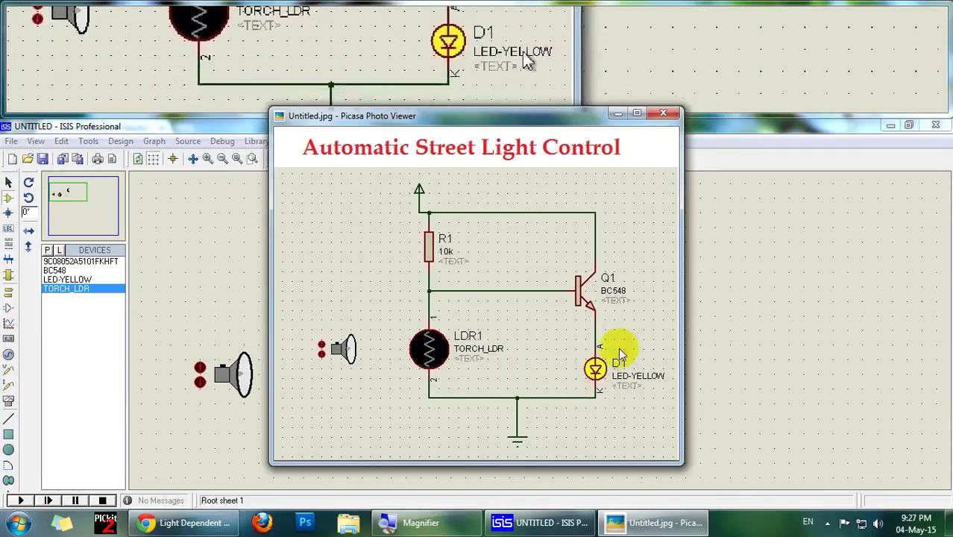
{"action": "left_click", "coordinate": [663, 112]}
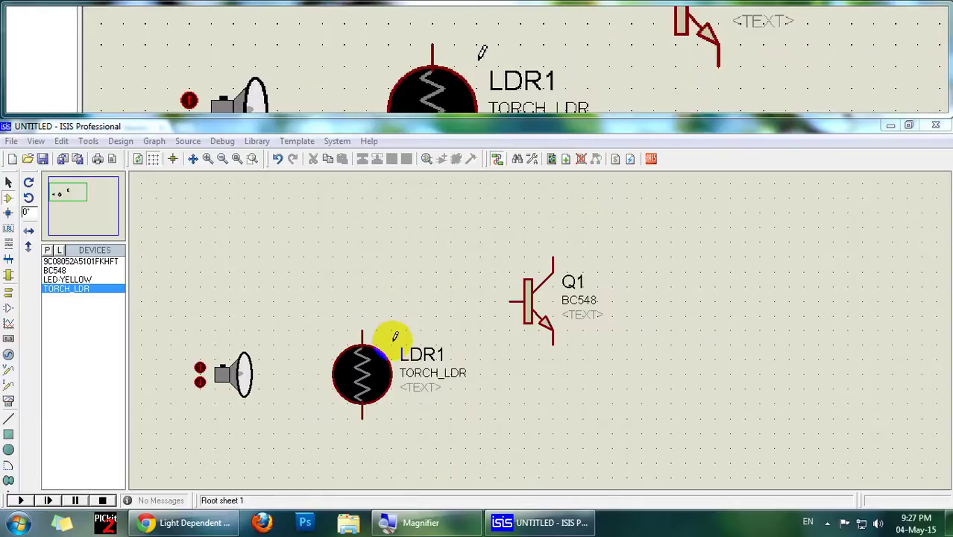
- Cancel placing an extra BC548 transistor and zoom out the sheet
{"action": "left_click", "coordinate": [56, 270]}
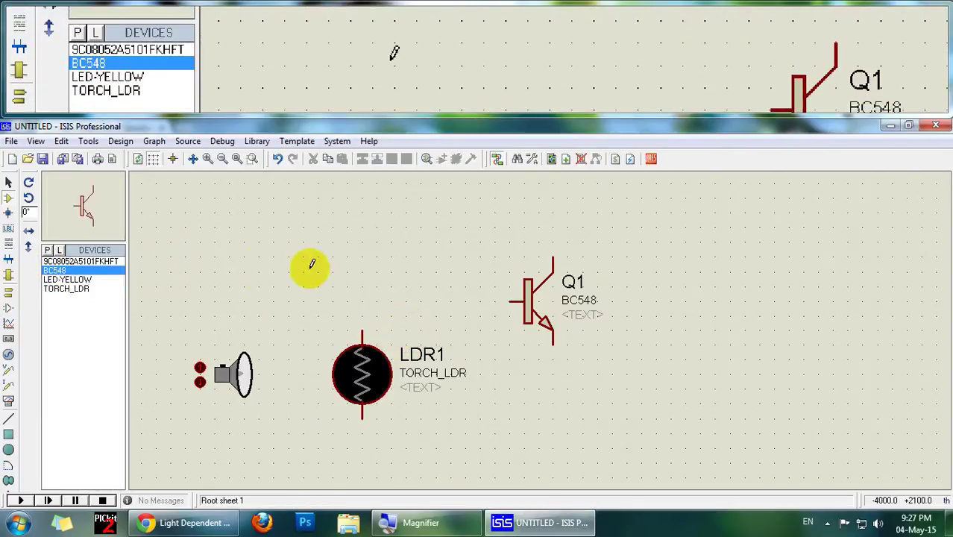
{"action": "left_click", "coordinate": [432, 270]}
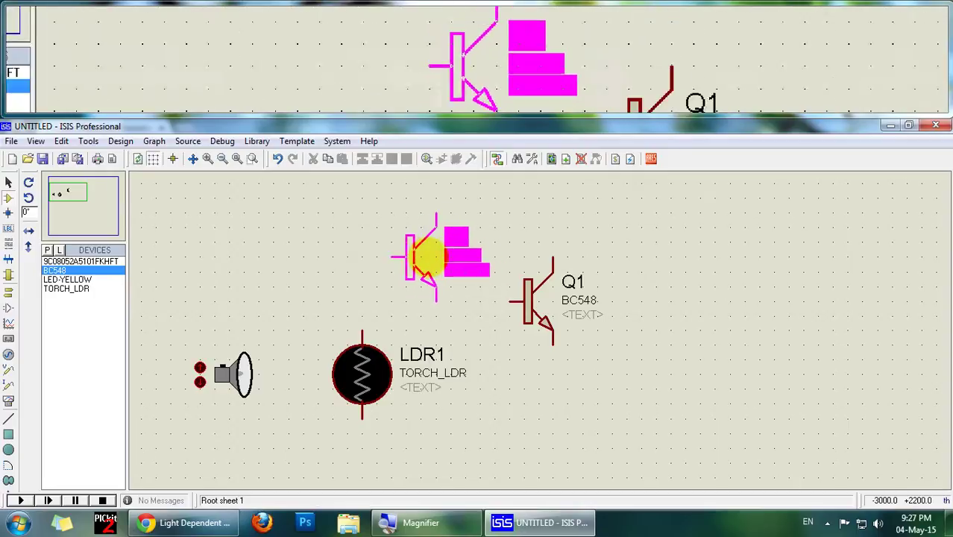
{"action": "key", "text": "Escape"}
{"action": "scroll", "coordinate": [394, 270], "scroll_direction": "down", "scroll_amount": 1}
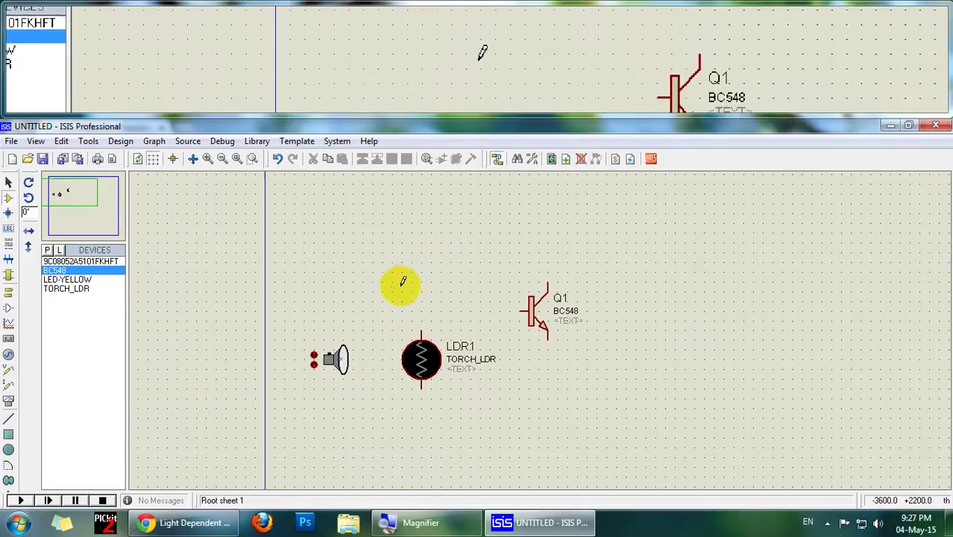
- Place 5.1K resistor R1 above LDR1 and rotate it 90° to stand vertically
{"action": "left_click", "coordinate": [68, 261]}
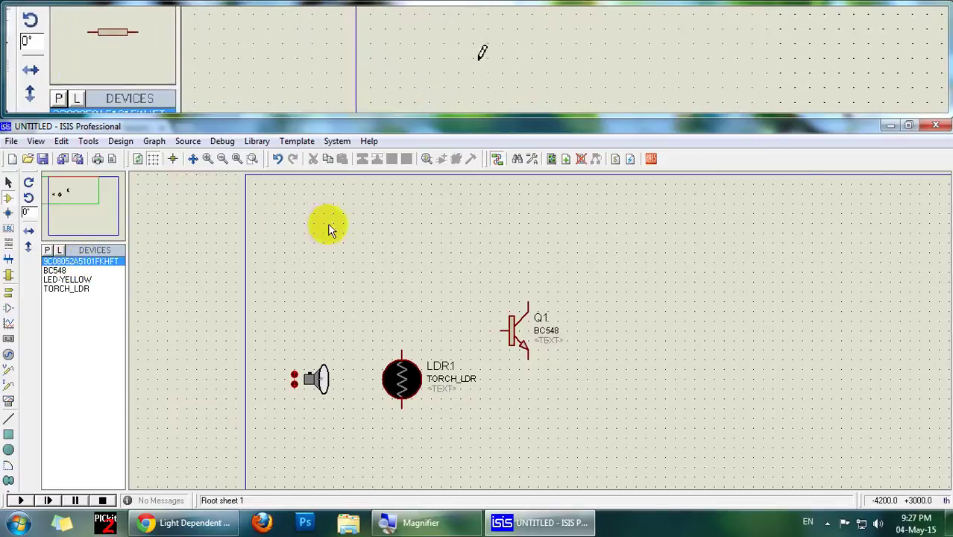
{"action": "left_click", "coordinate": [394, 258]}
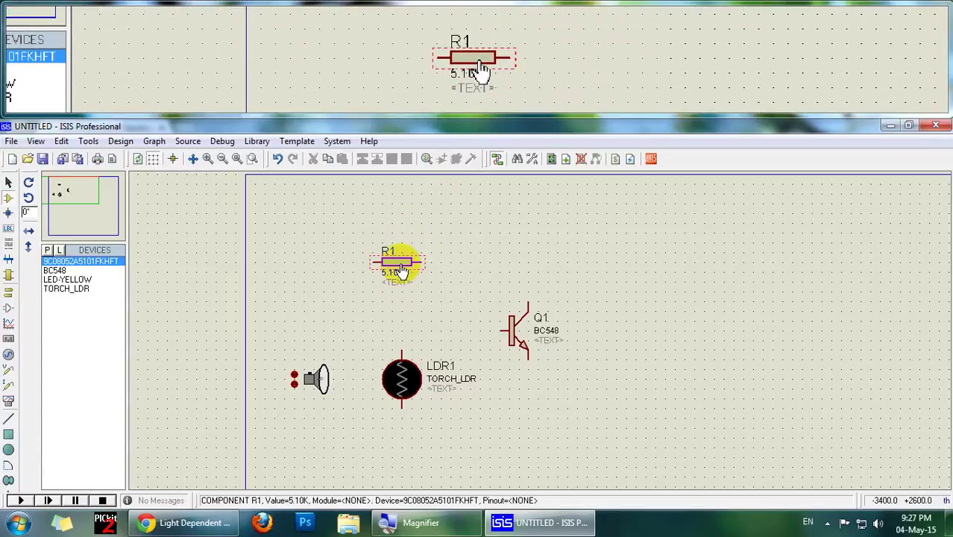
{"action": "right_click", "coordinate": [401, 270]}
{"action": "left_click", "coordinate": [423, 265]}
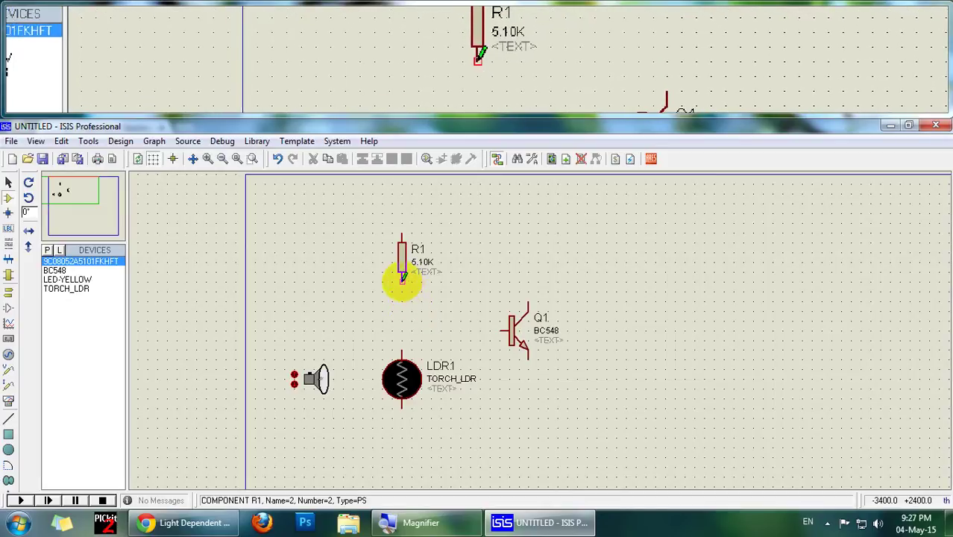
- Wire Q1's base and LDR1's top to R1's lower pin, collector to R1's top, emitter to LDR1's bottom
{"action": "left_click", "coordinate": [503, 326]}
{"action": "left_click", "coordinate": [402, 288]}
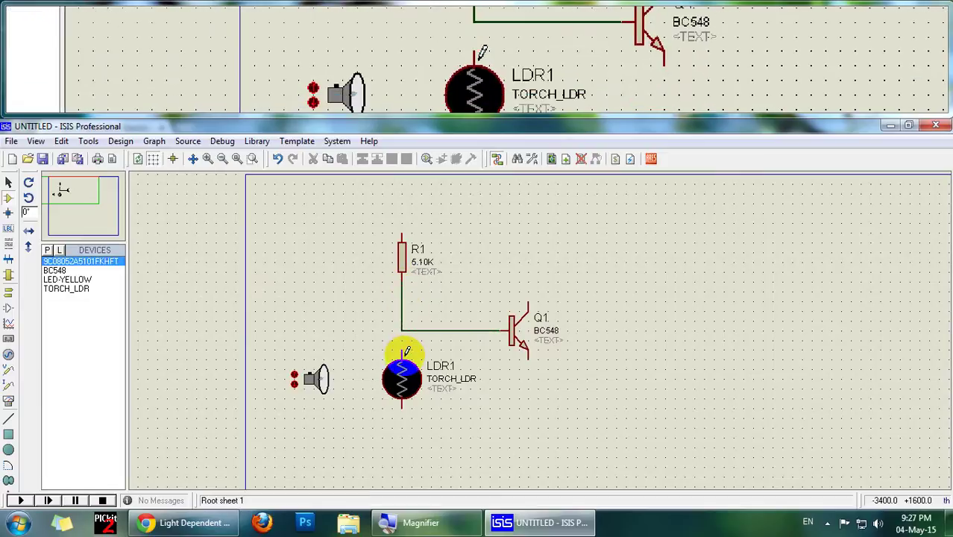
{"action": "left_click", "coordinate": [402, 349]}
{"action": "left_click", "coordinate": [402, 328]}
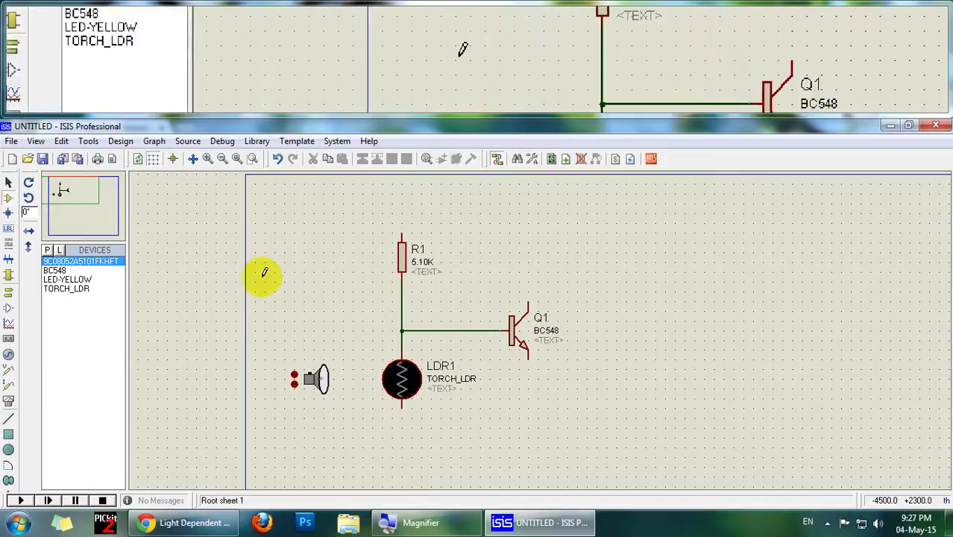
{"action": "left_click", "coordinate": [531, 299]}
{"action": "left_click", "coordinate": [402, 232]}
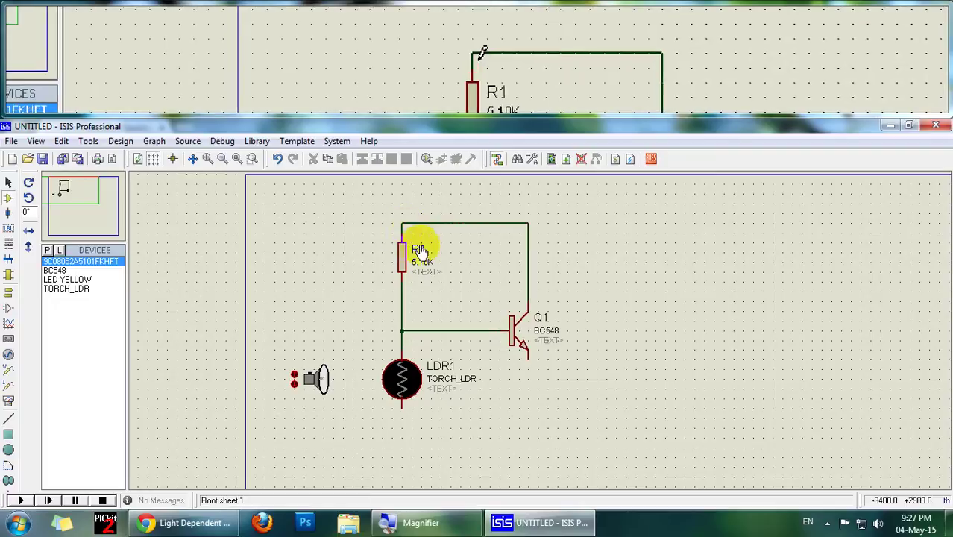
{"action": "left_click", "coordinate": [527, 355]}
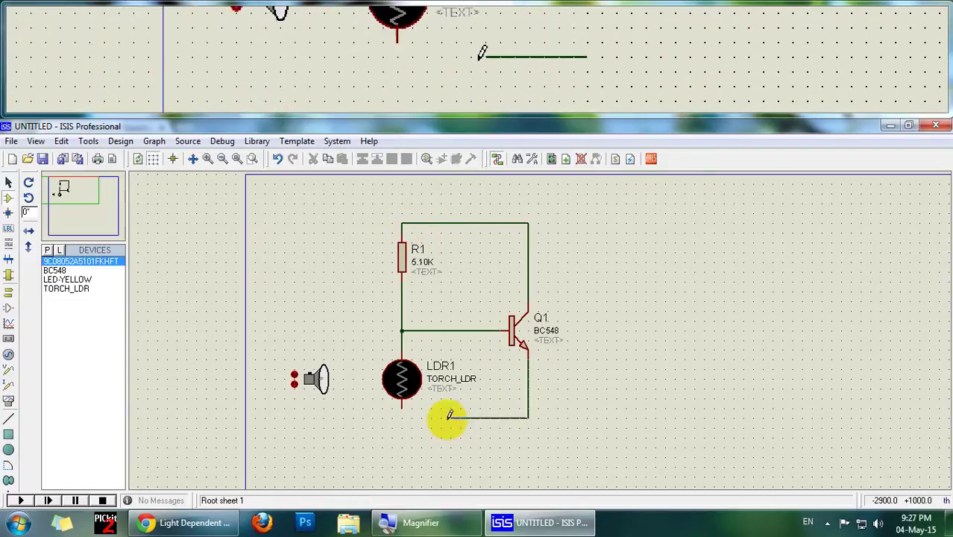
{"action": "left_click", "coordinate": [404, 415]}
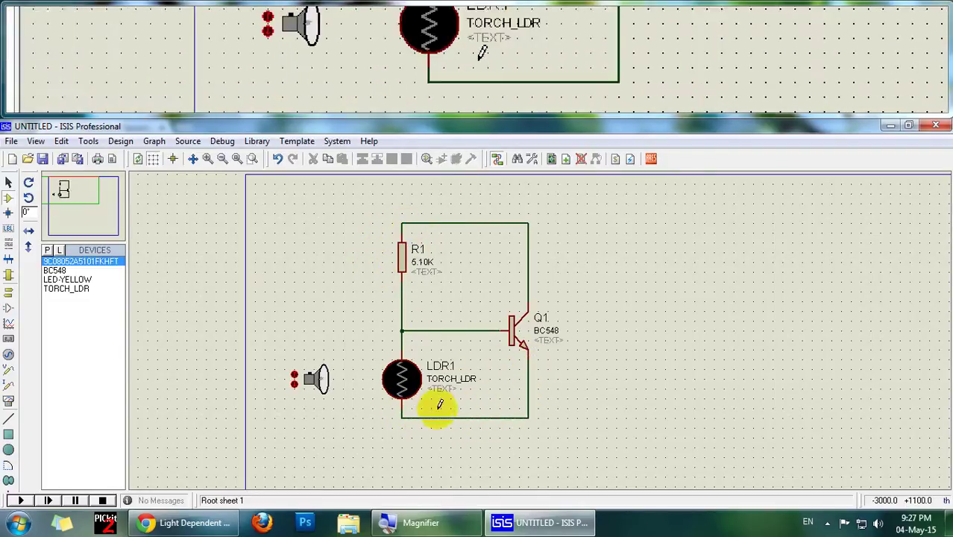
- Place a POWER terminal above R1 and wire it to the top rail
{"action": "left_click", "coordinate": [9, 296]}
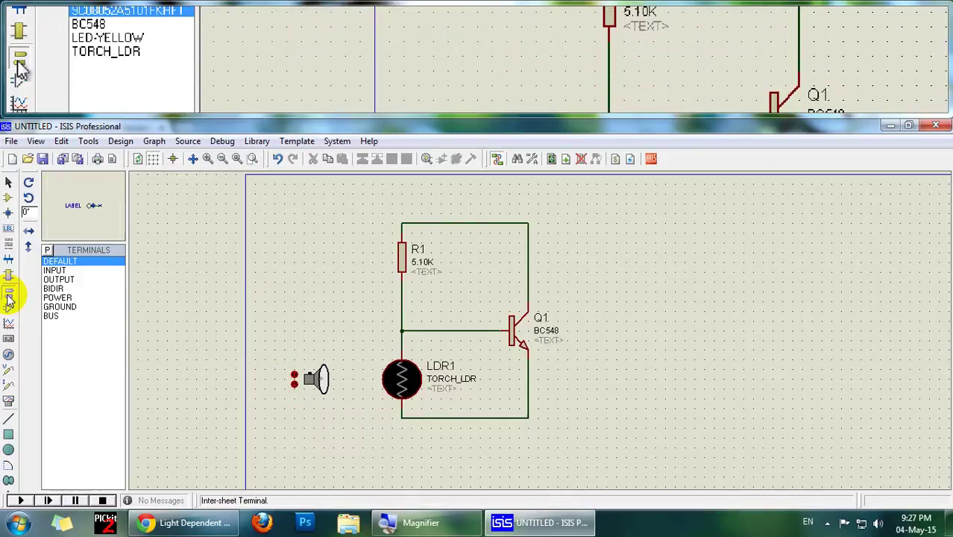
{"action": "left_click", "coordinate": [71, 298]}
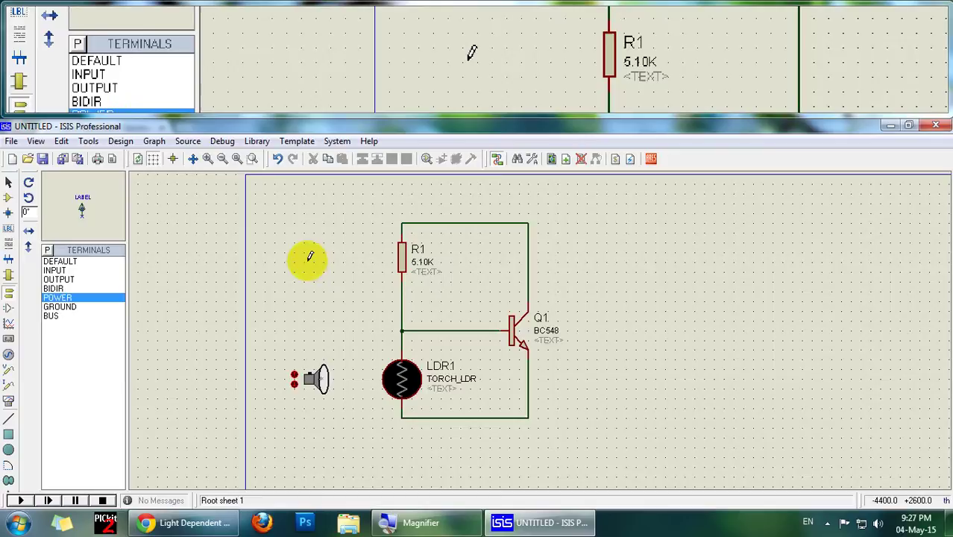
{"action": "left_click", "coordinate": [363, 206]}
{"action": "left_click", "coordinate": [362, 210]}
{"action": "left_click", "coordinate": [401, 222]}
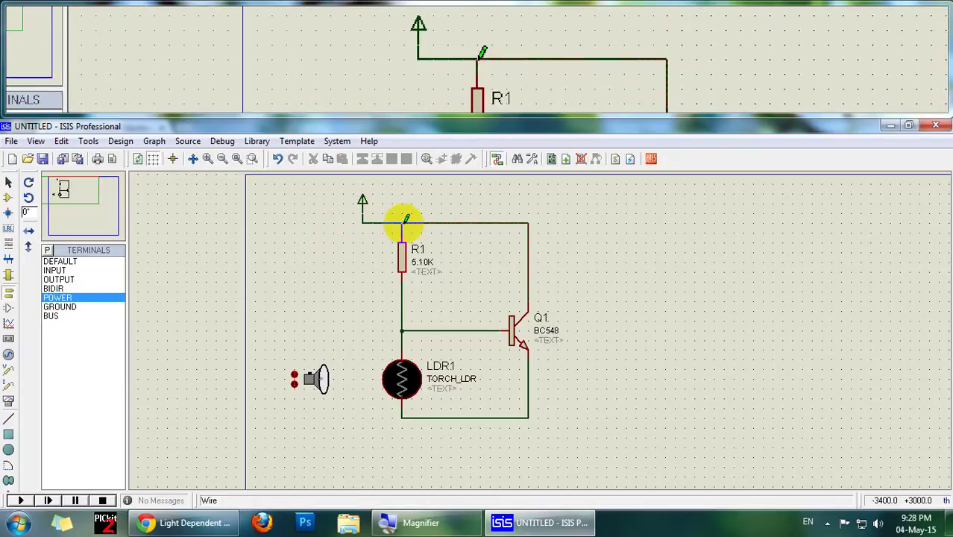
- Place a GROUND terminal on the bottom LDR1–emitter wire
{"action": "left_click", "coordinate": [59, 306]}
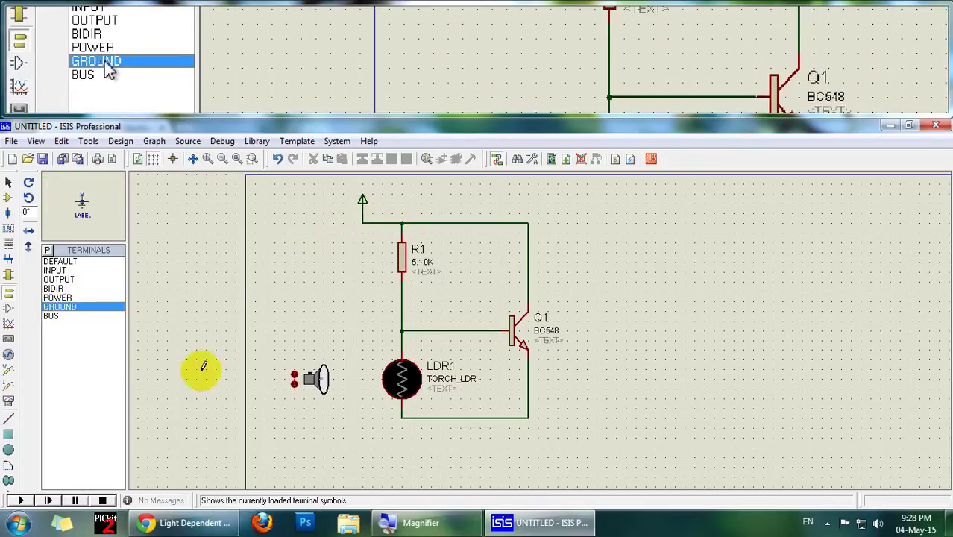
{"action": "left_click", "coordinate": [462, 428]}
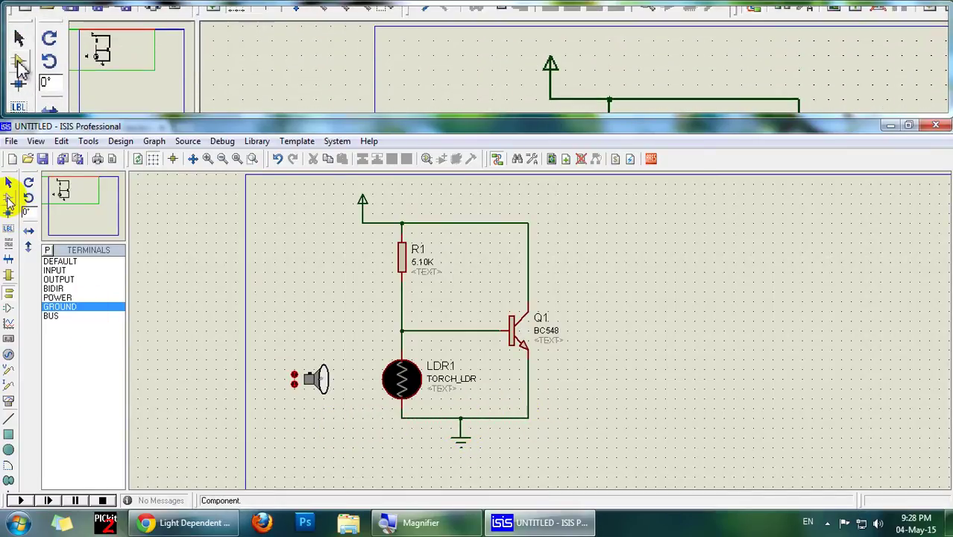
{"action": "left_click", "coordinate": [9, 200]}
- Delete the wire below Q1's emitter and place the LED-YELLOW D1 there
{"action": "left_click", "coordinate": [80, 281]}
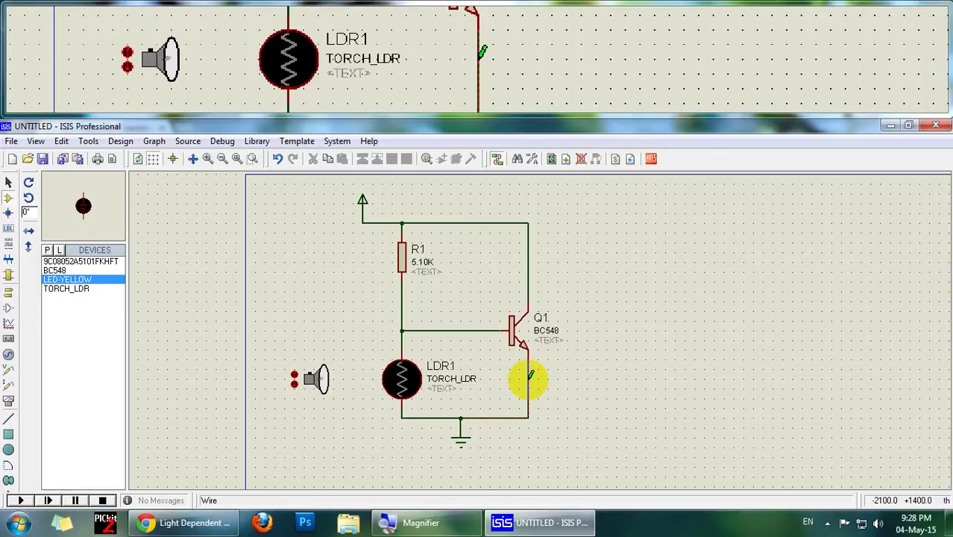
{"action": "left_click", "coordinate": [529, 377]}
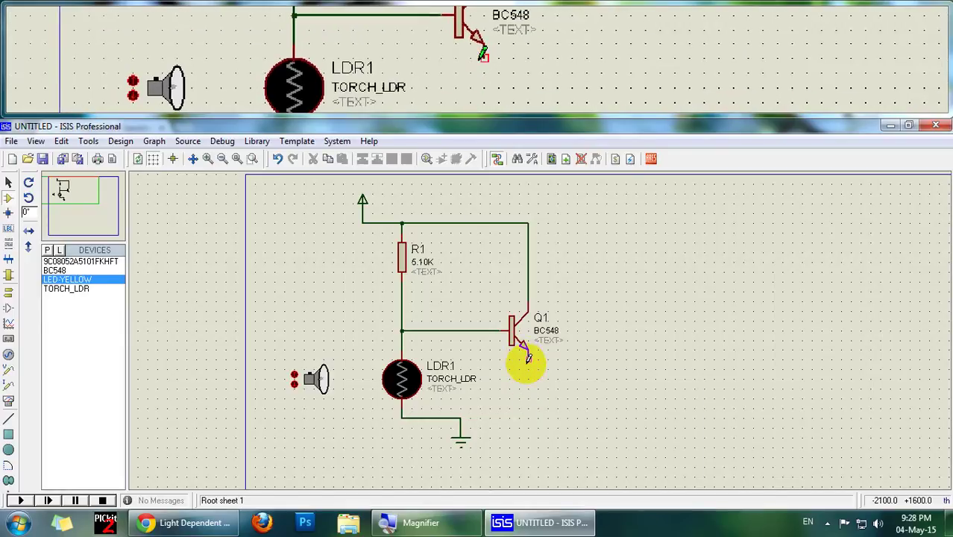
{"action": "right_click", "coordinate": [528, 371]}
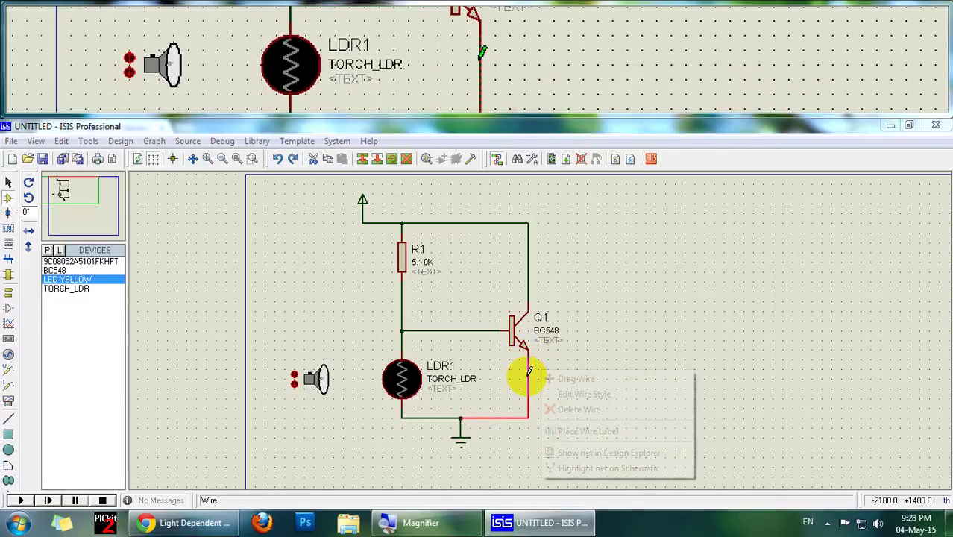
{"action": "left_click", "coordinate": [568, 406]}
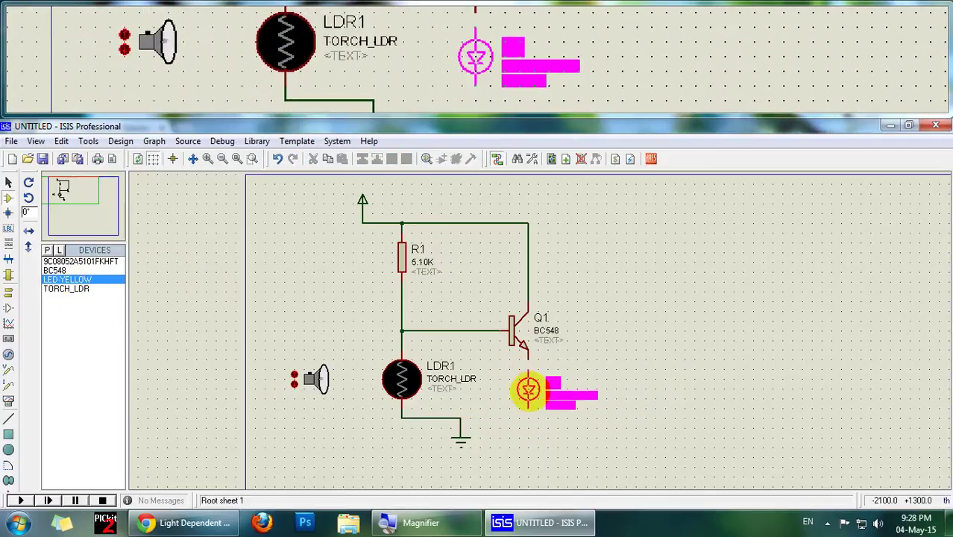
{"action": "left_click", "coordinate": [528, 399]}
- Wire Q1's emitter to D1's top and D1's bottom to the ground line
{"action": "left_click", "coordinate": [528, 357]}
{"action": "left_click", "coordinate": [528, 388]}
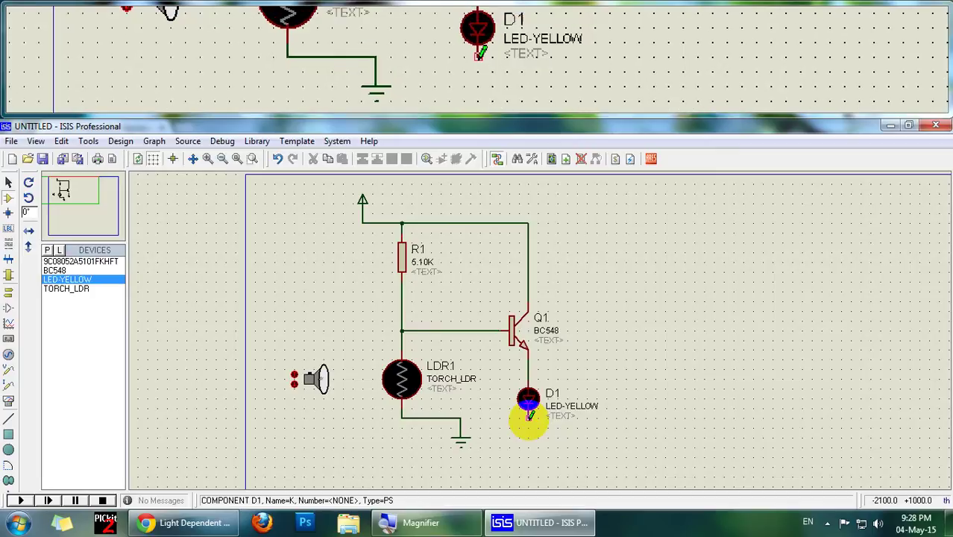
{"action": "left_click", "coordinate": [528, 418]}
{"action": "left_click", "coordinate": [462, 416]}
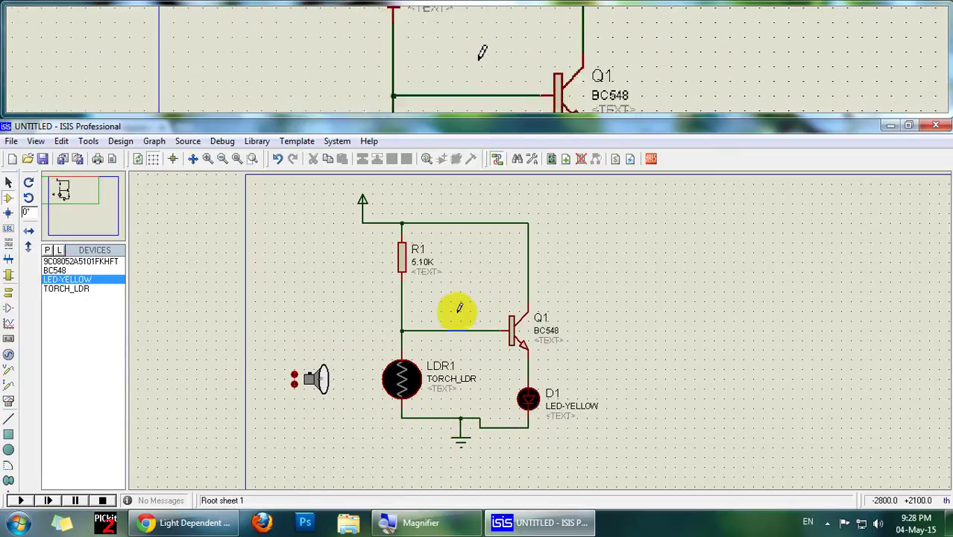
- Edit R1's value label from 5.10K to 10K, then reopen it to verify
{"action": "double_click", "coordinate": [420, 270]}
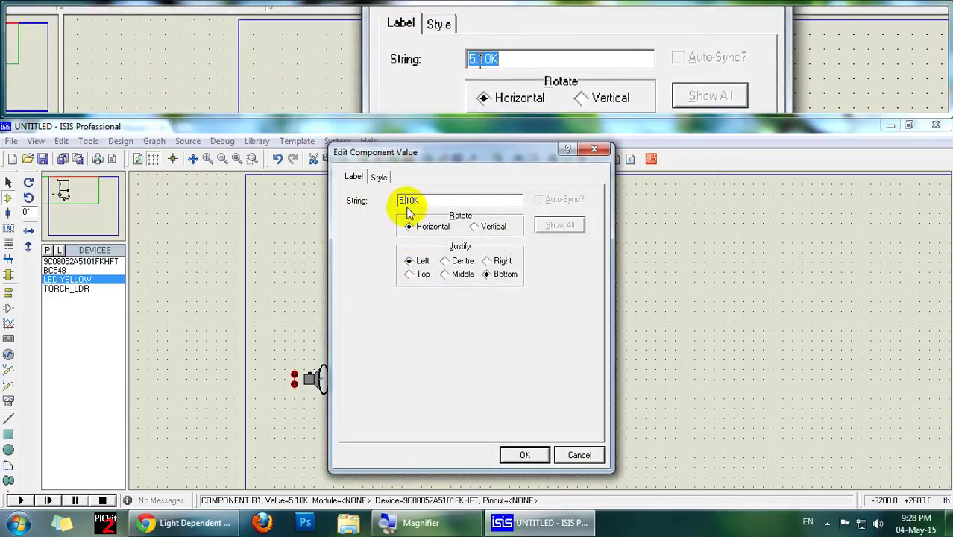
{"action": "left_click", "coordinate": [595, 150]}
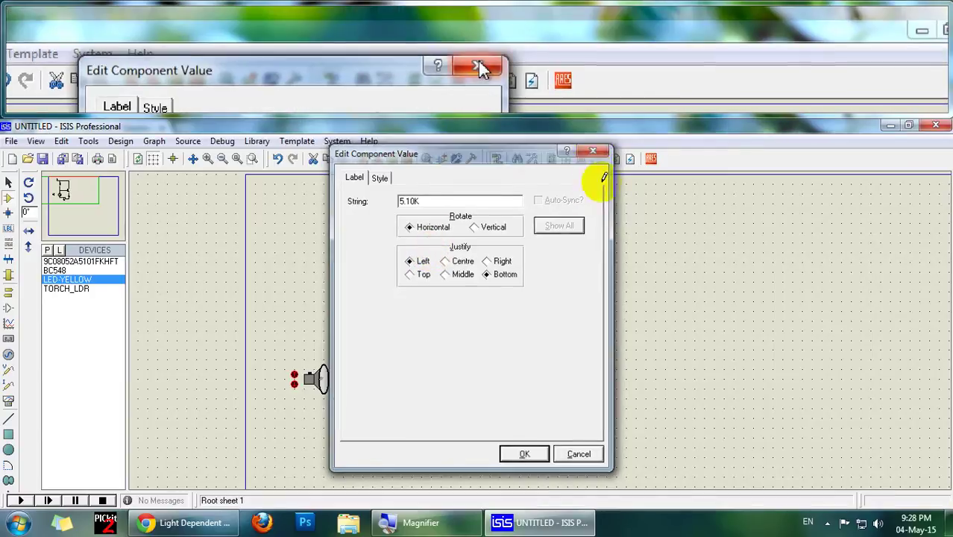
{"action": "double_click", "coordinate": [423, 270]}
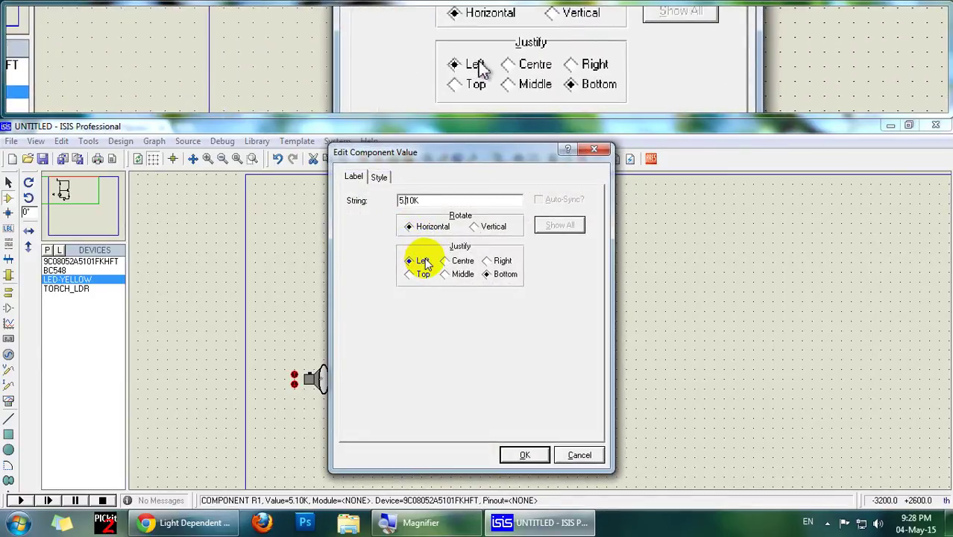
{"action": "left_click", "coordinate": [534, 456]}
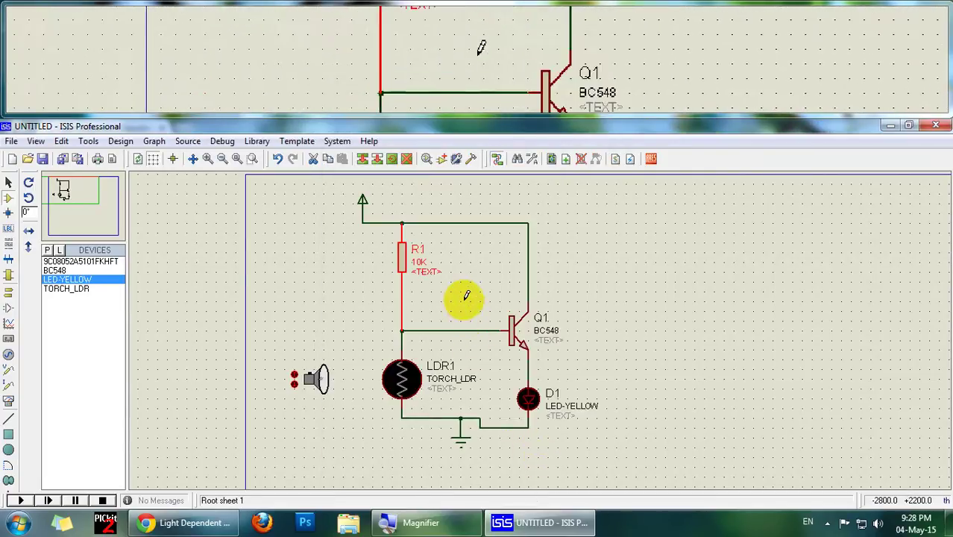
{"action": "double_click", "coordinate": [417, 265]}
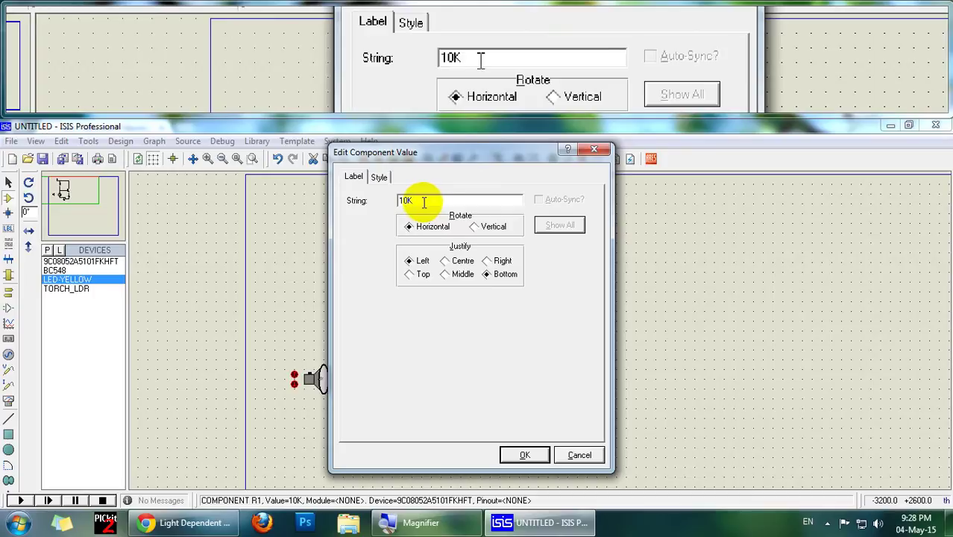
- Dismiss the value editor, start the simulation, and switch the torch on over LDR1
{"action": "key", "text": "Return"}
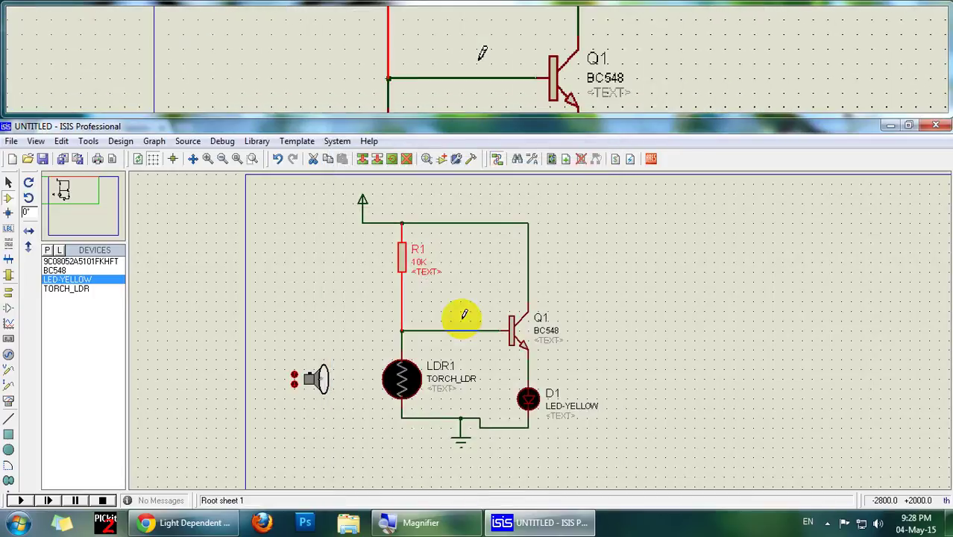
{"action": "left_click", "coordinate": [21, 500]}
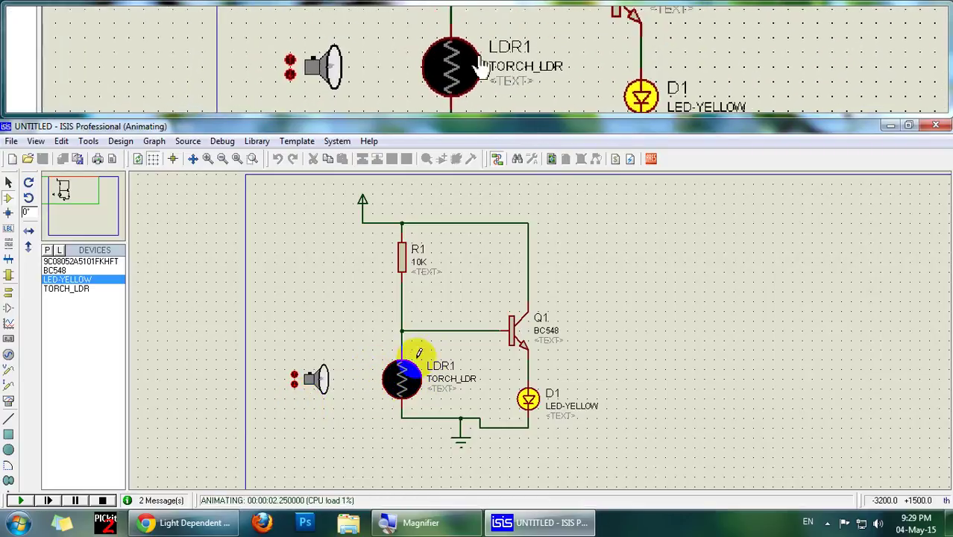
{"action": "left_click", "coordinate": [295, 375]}
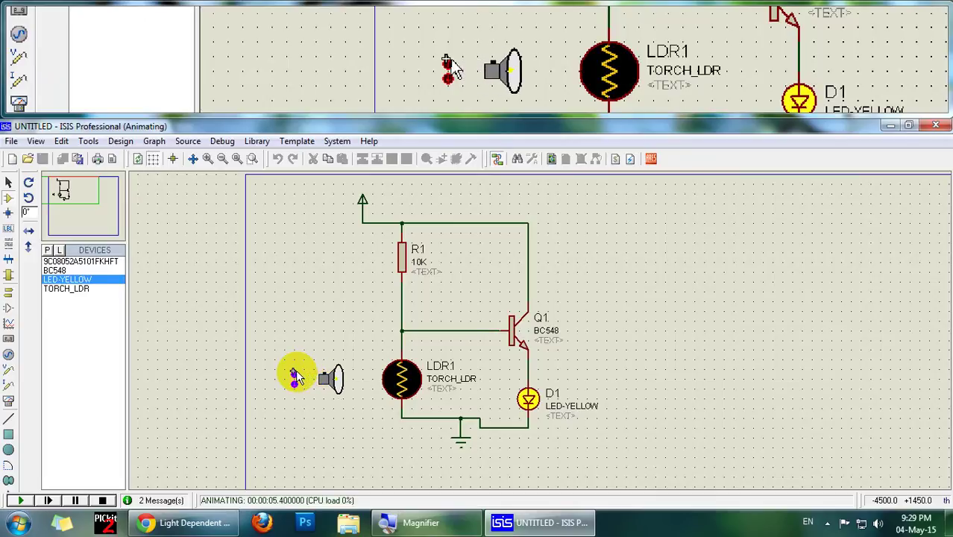